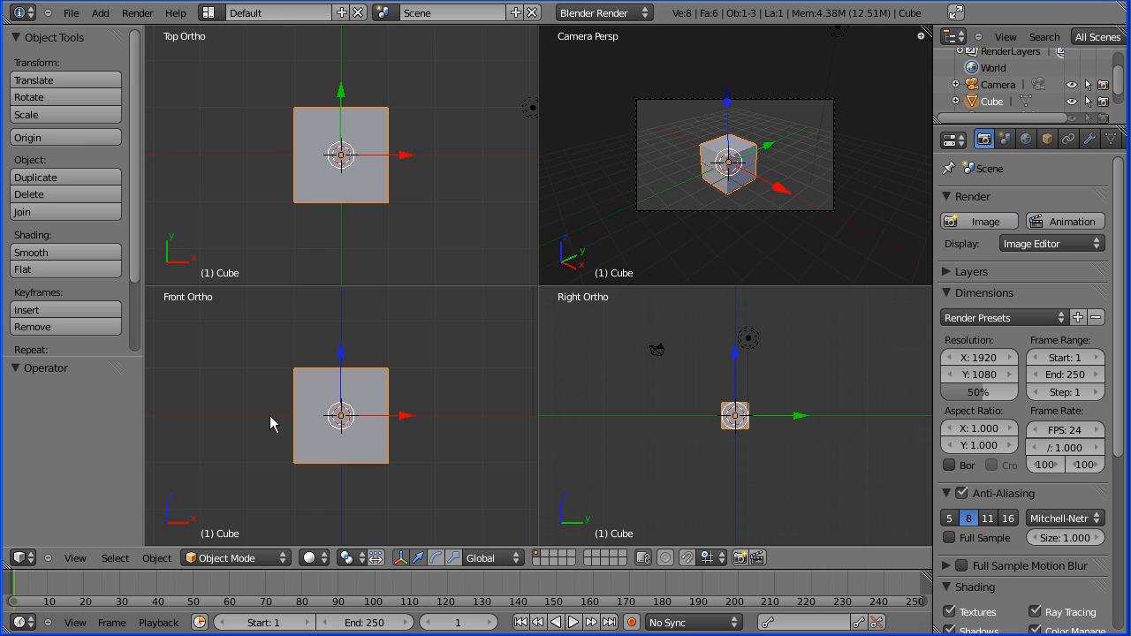
- Widen the properties area and rename the cube's material as dice
scroll(663, 425, "up", 10)
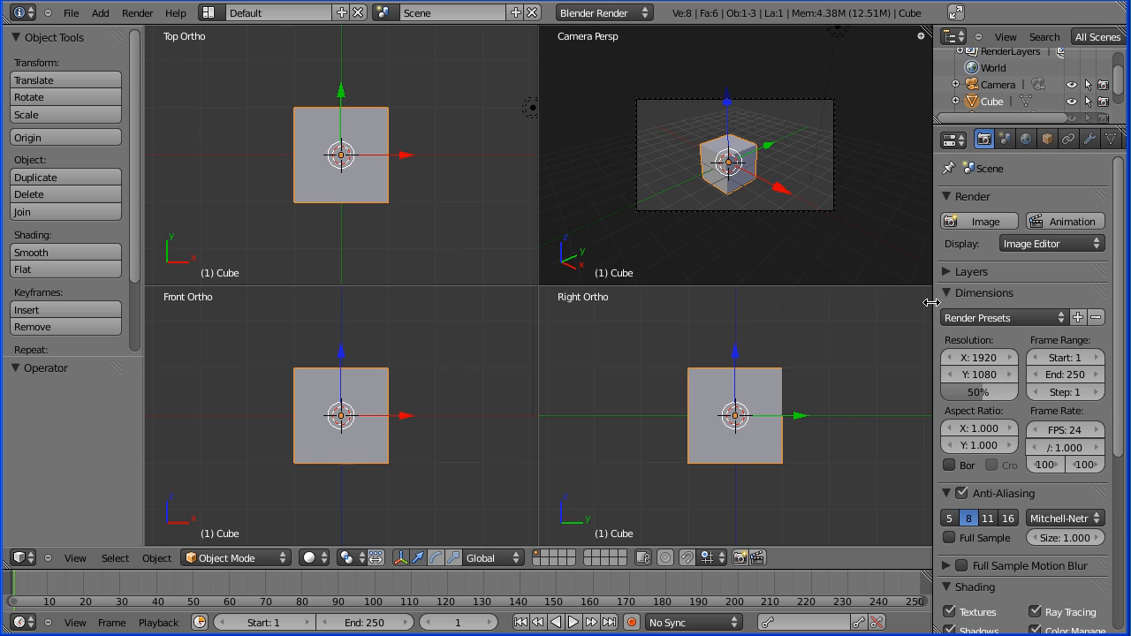
left_click_drag(932, 303, 873, 302)
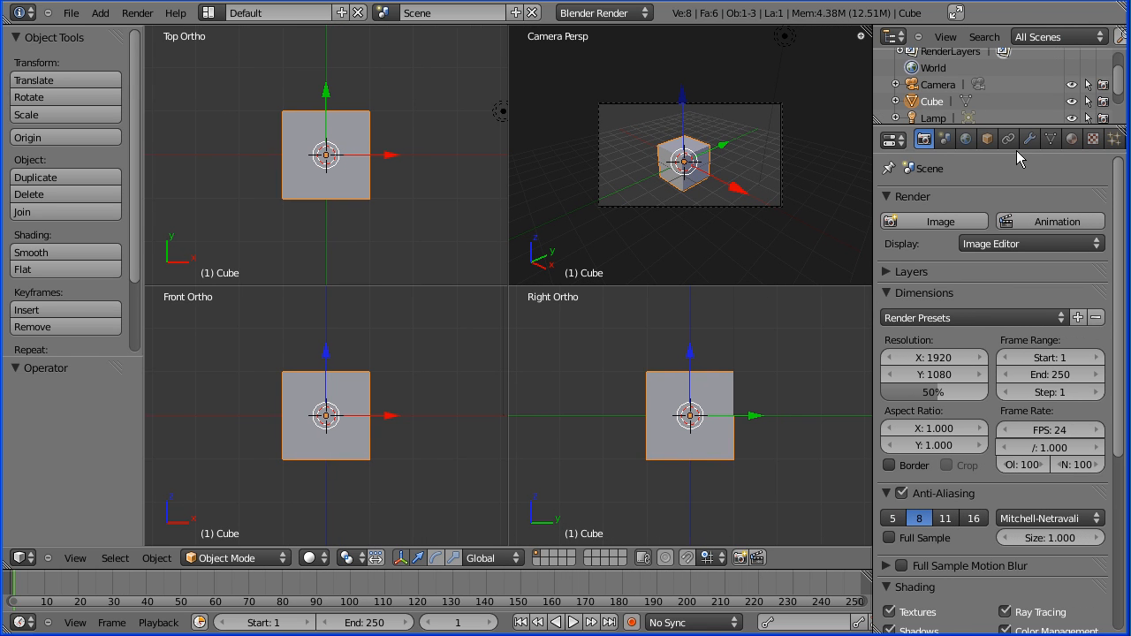
left_click(1071, 140)
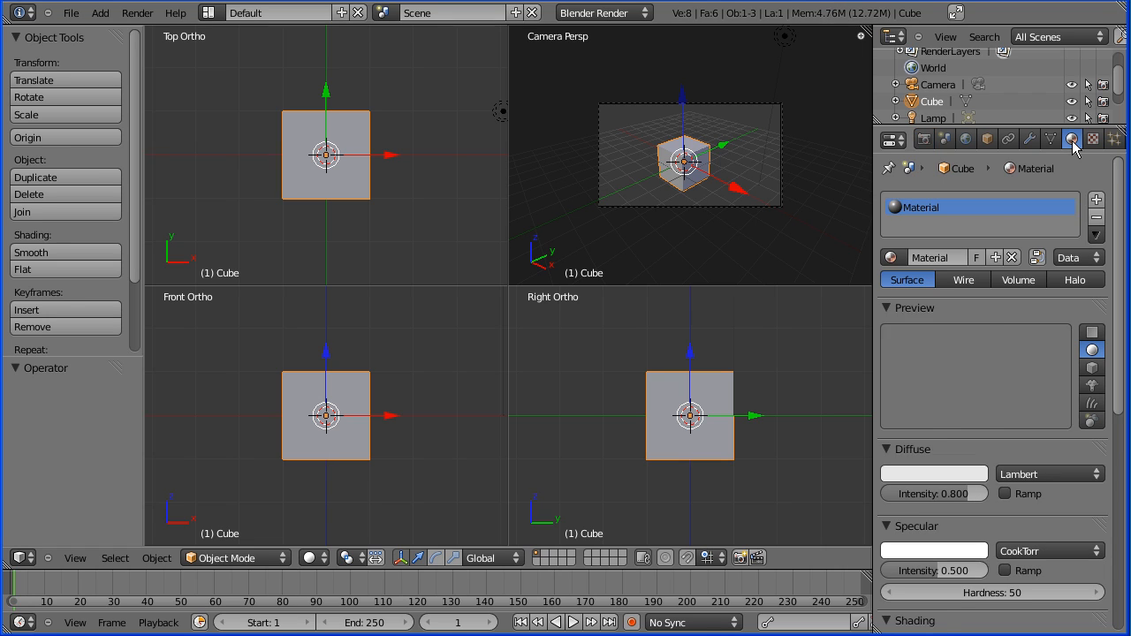
left_click(942, 256)
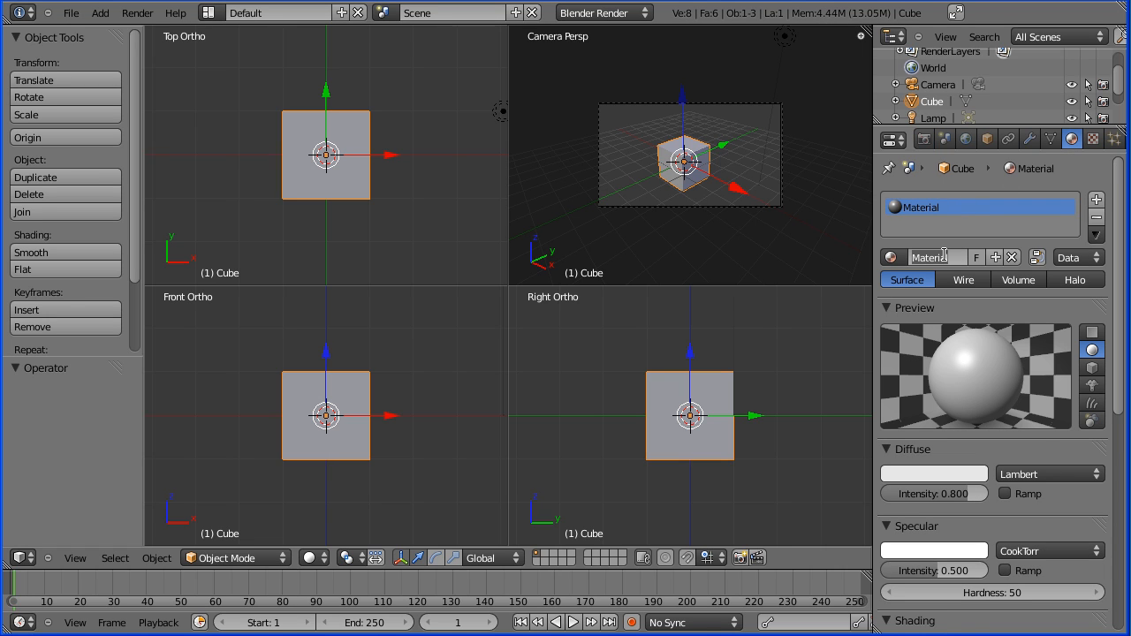
type("dice")
key("Return")
- Give the dice material a pale yellow diffuse colour and set its diffuse intensity to 1.000
left_click(926, 474)
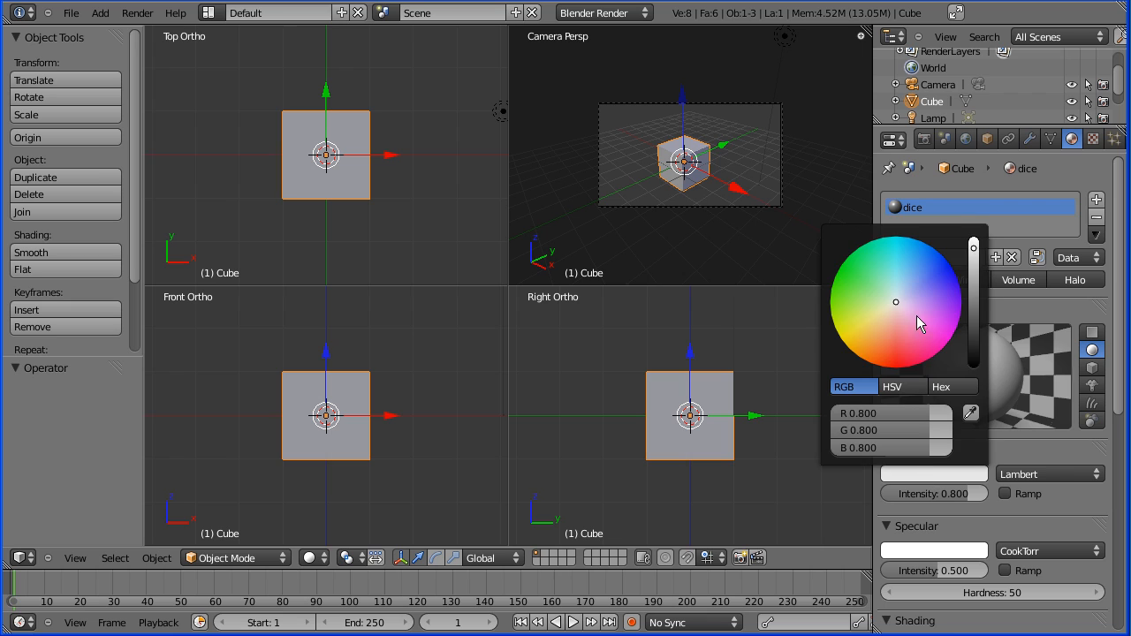
left_click_drag(896, 302, 866, 322)
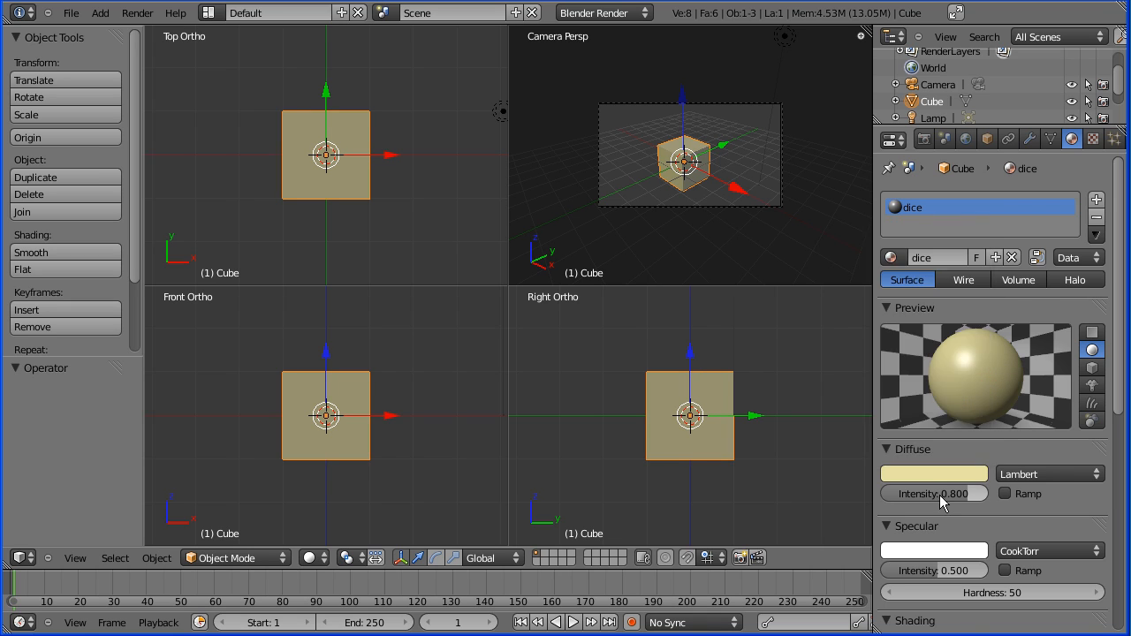
left_click_drag(966, 492, 991, 493)
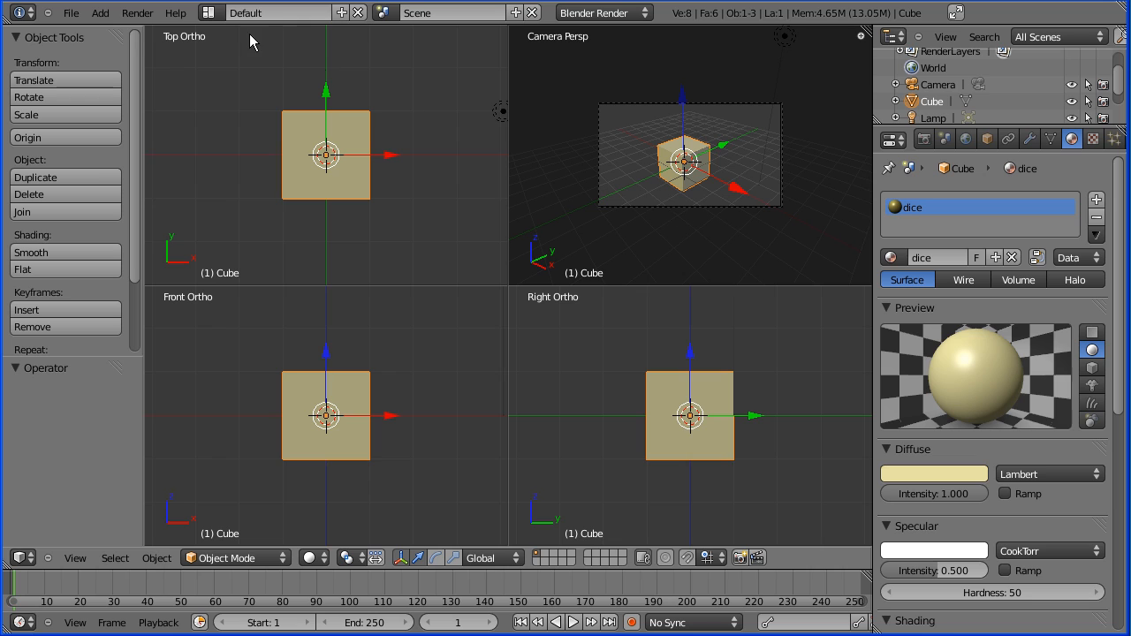
- Add a text object at the scene origin and hide the cube in the viewports
left_click(100, 13)
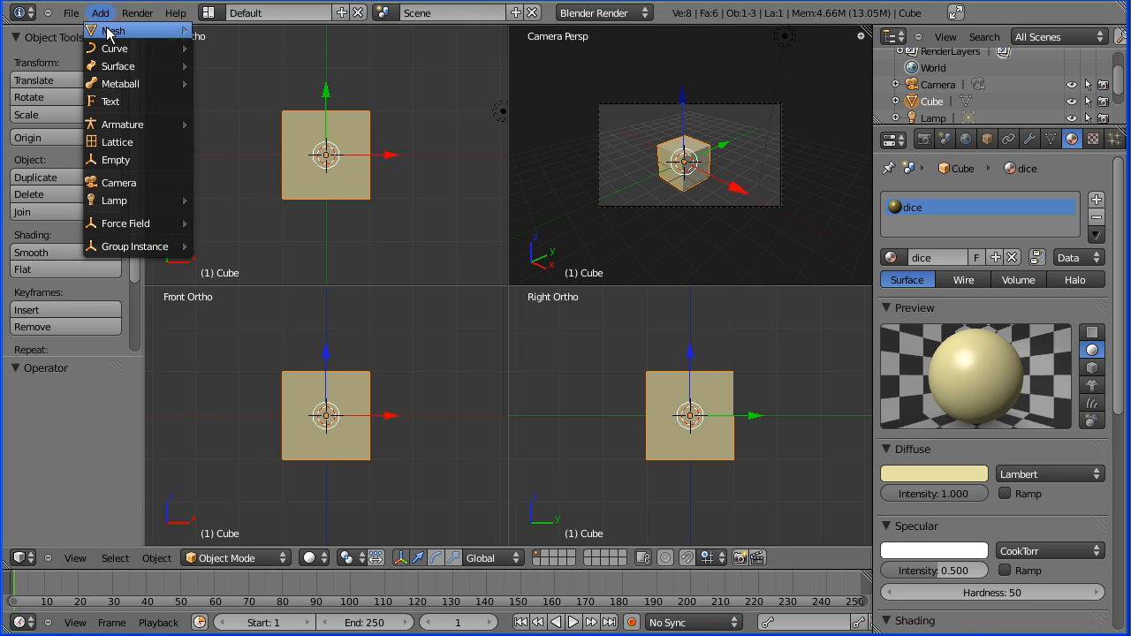
left_click(115, 102)
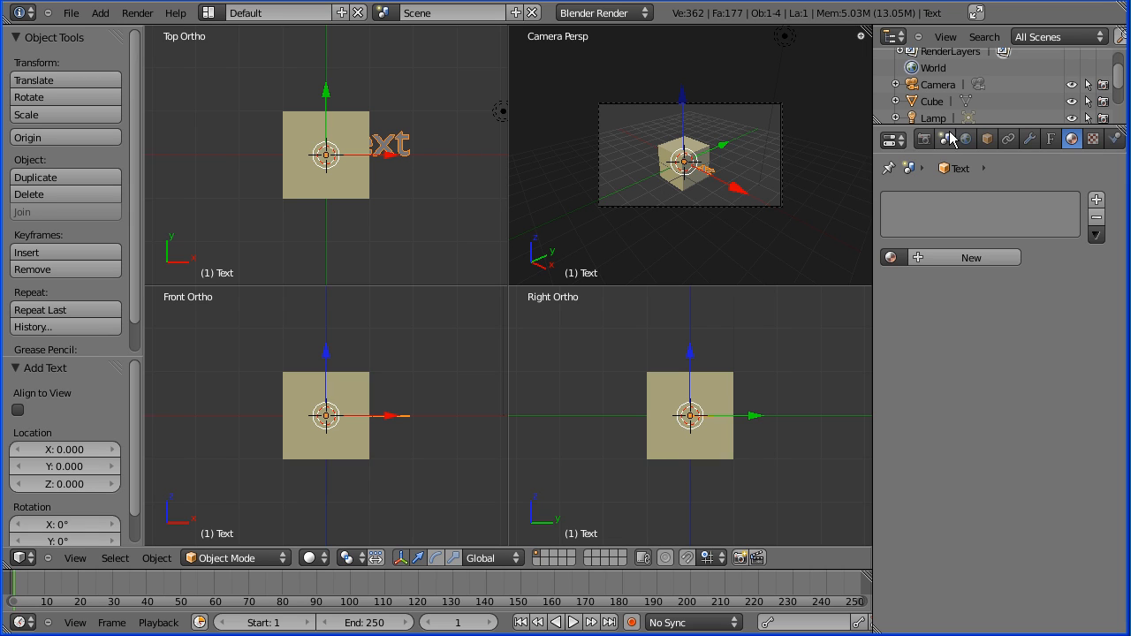
left_click(1073, 101)
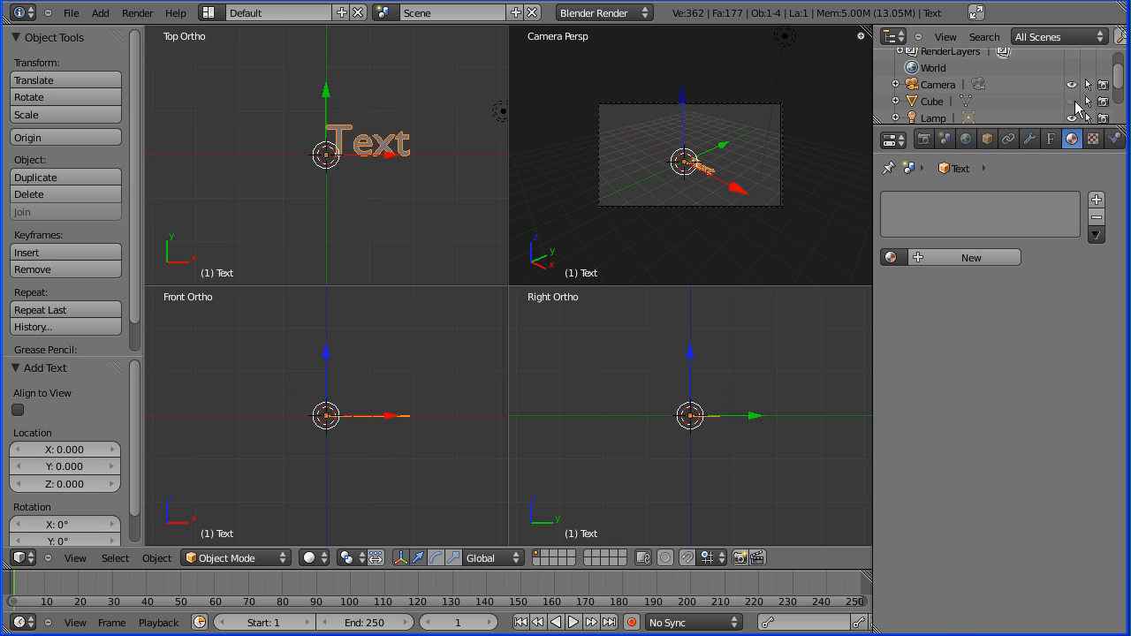
- Rename the new text object's font data block as txtDice
left_click(986, 139)
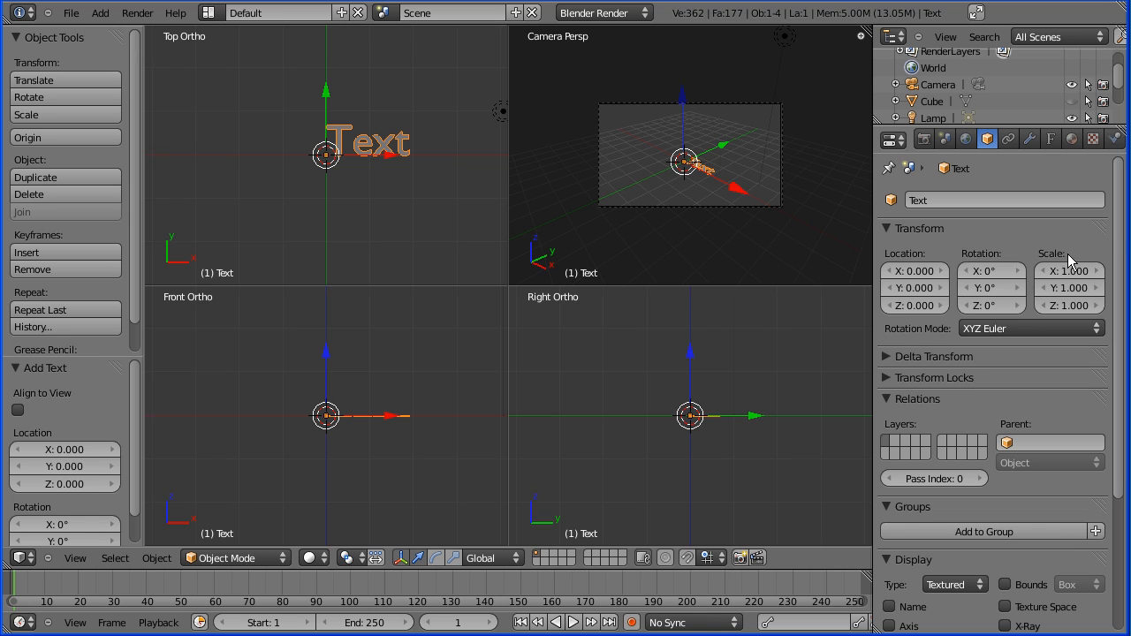
left_click(1050, 139)
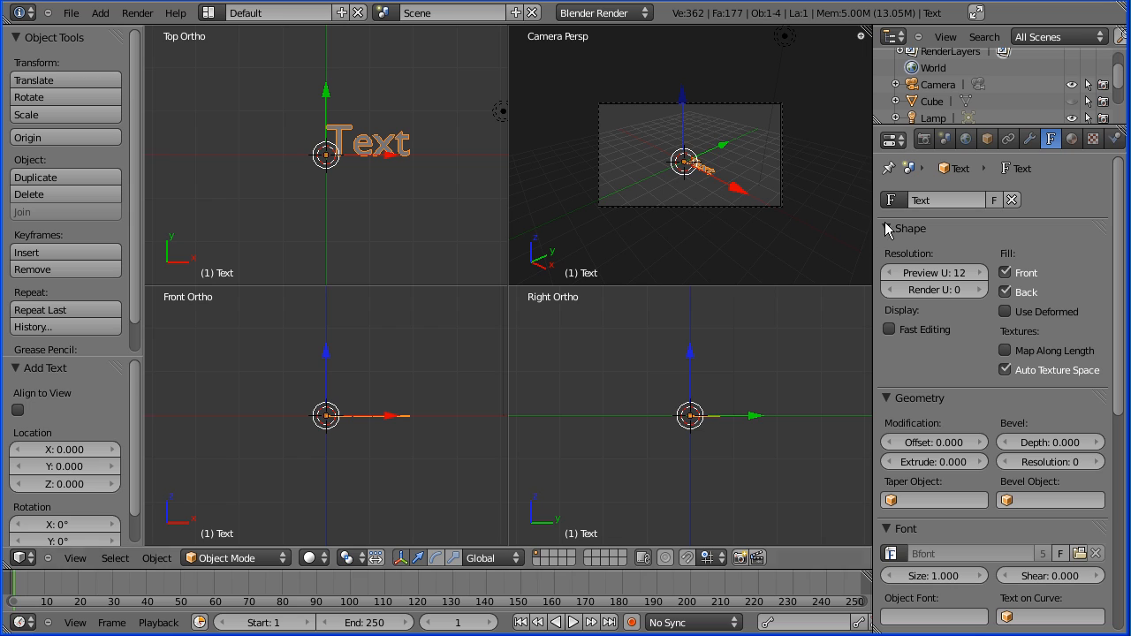
left_click(926, 201)
type("txtDice")
left_click(1012, 233)
- Enlarge the outliner to show all scene objects and rename the text object as num1
left_click_drag(1008, 128, 932, 179)
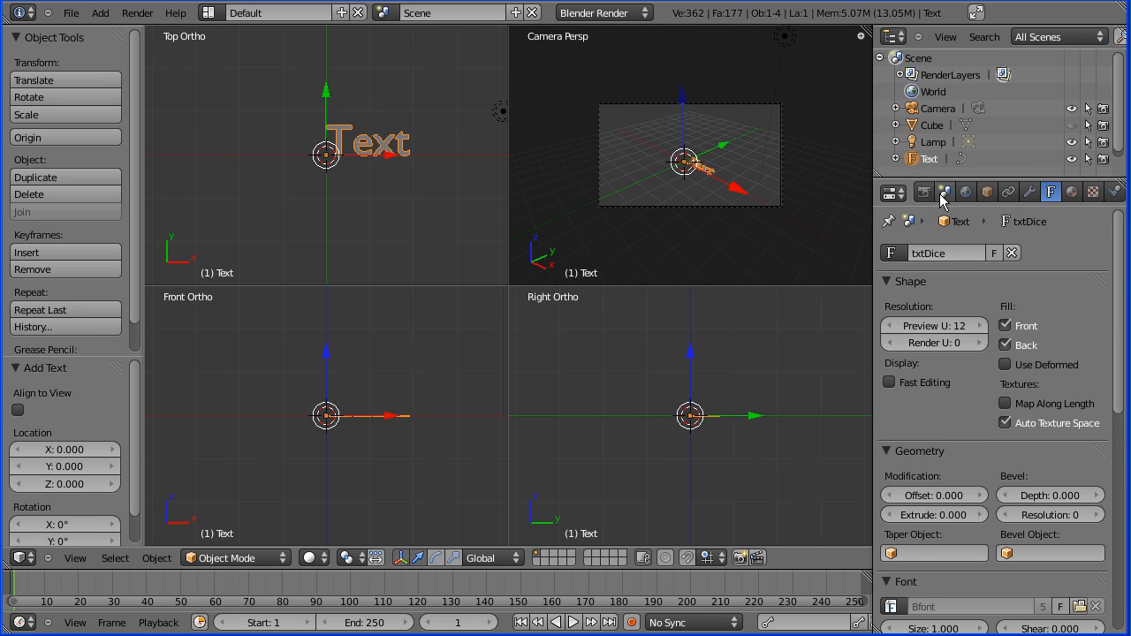
left_click(987, 192)
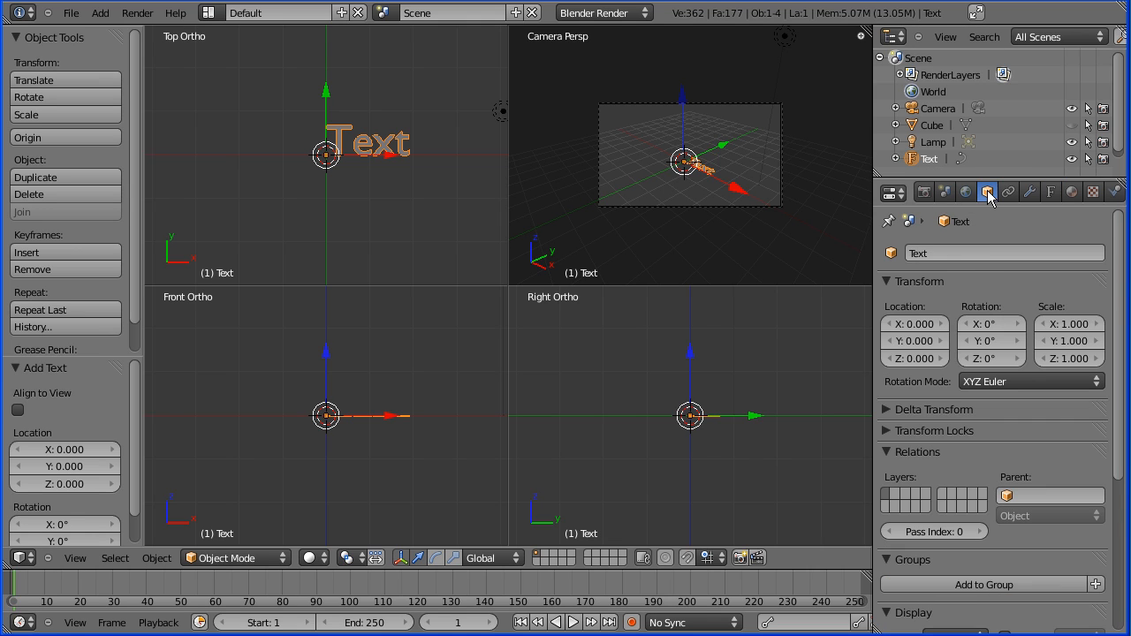
left_click(947, 250)
type("num1")
key("Return")
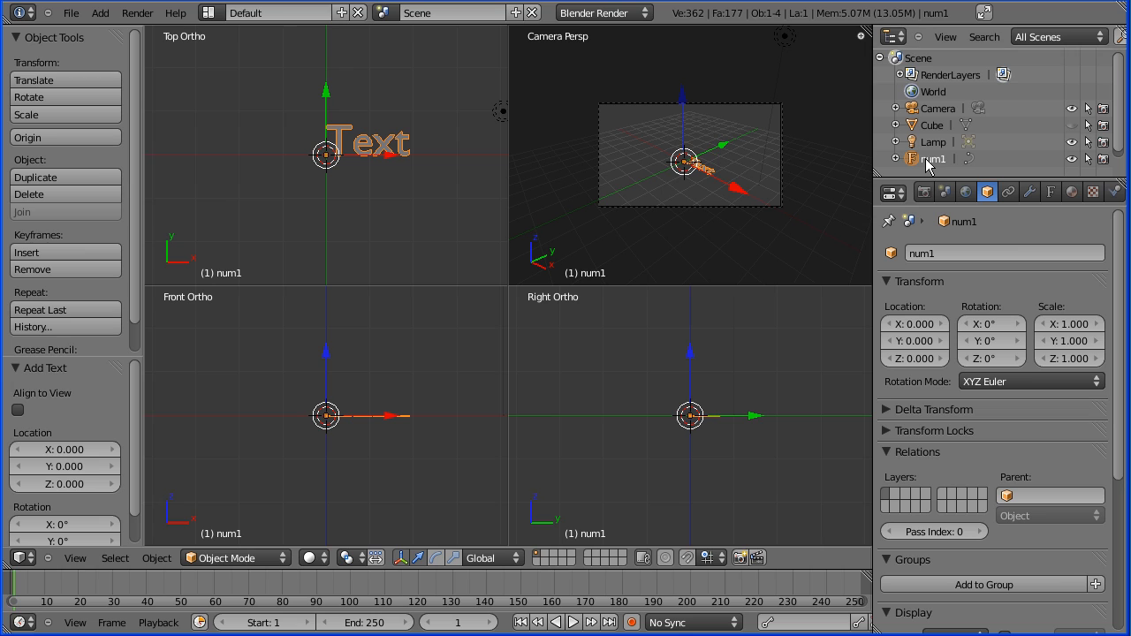
- Replace the wording of the num1 text object with the digit 1 in Edit Mode and return to Object Mode
left_click(1051, 192)
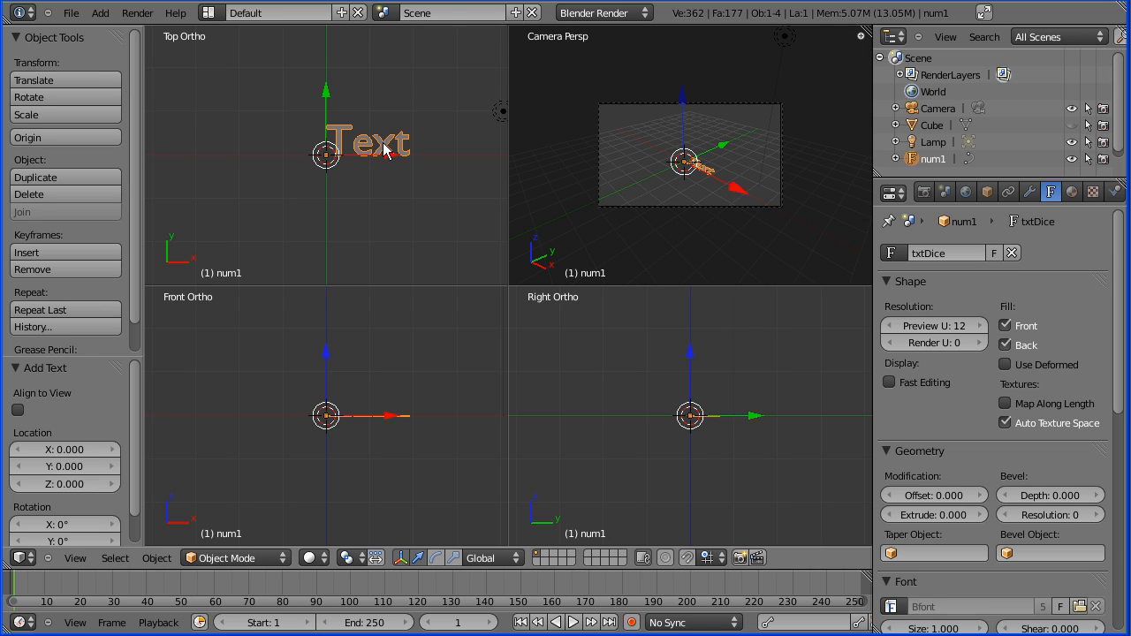
left_click(283, 558)
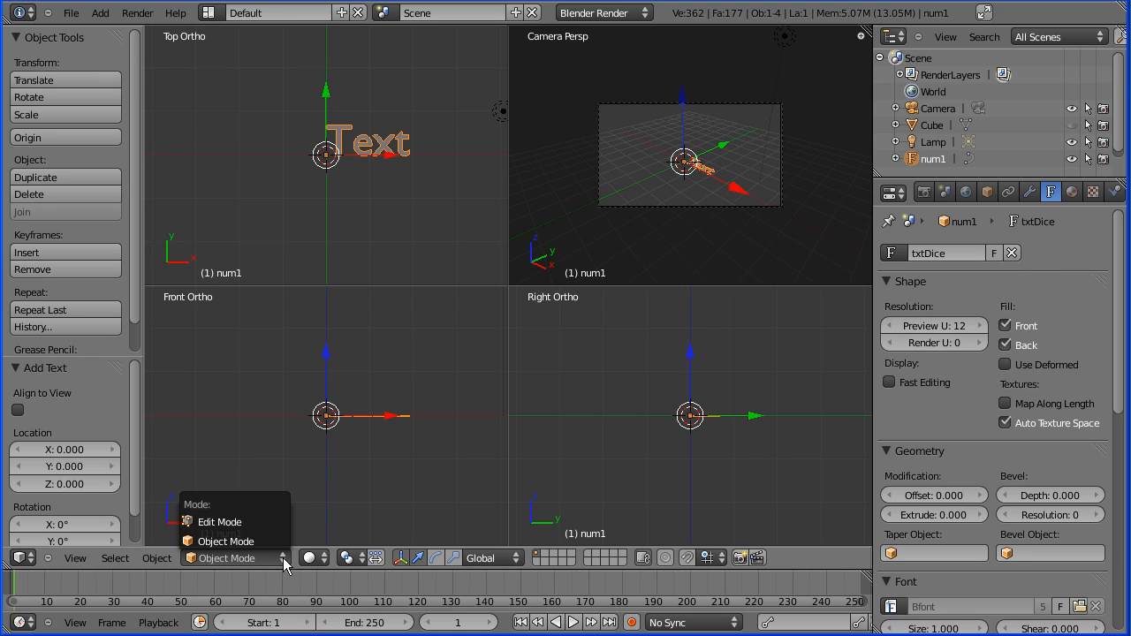
left_click(247, 526)
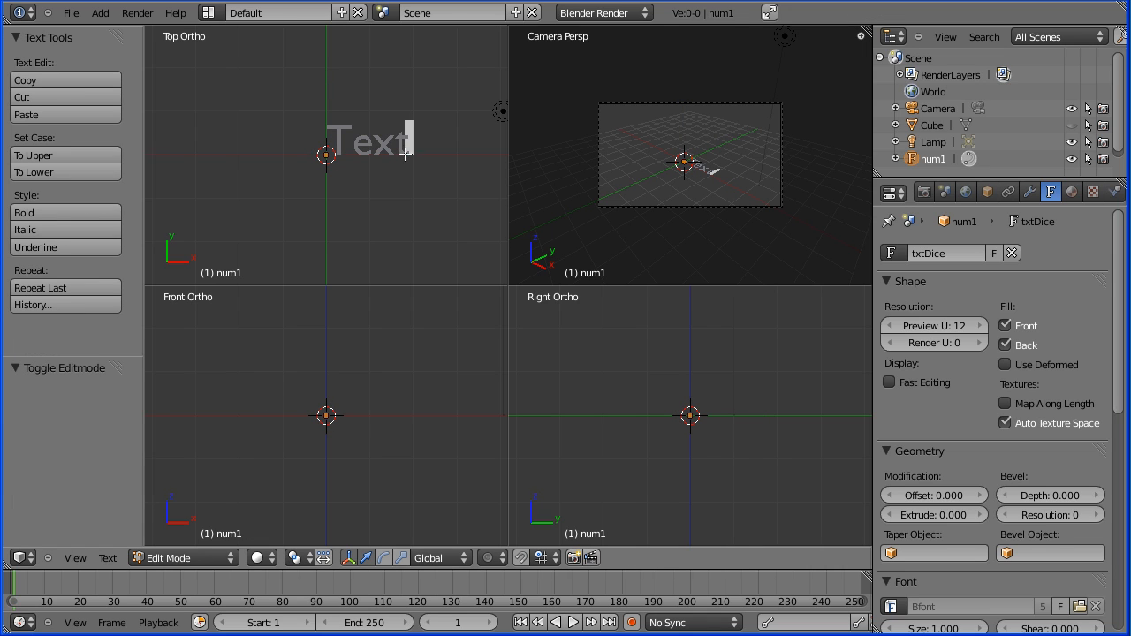
key("BackSpace")
key("BackSpace")
key("BackSpace")
key("BackSpace")
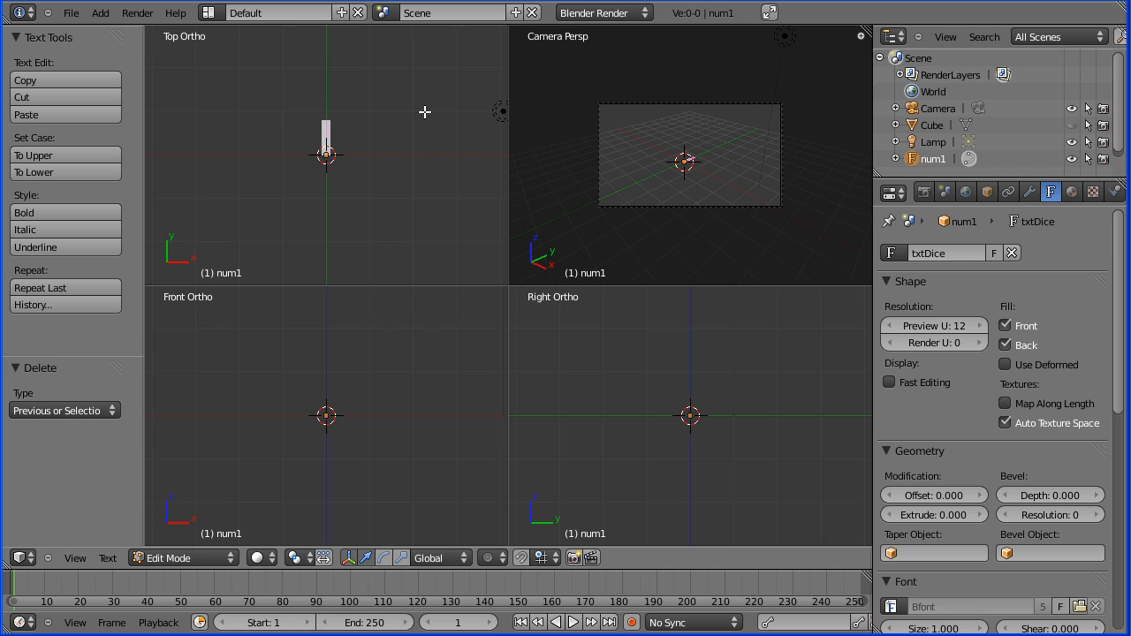
type("1")
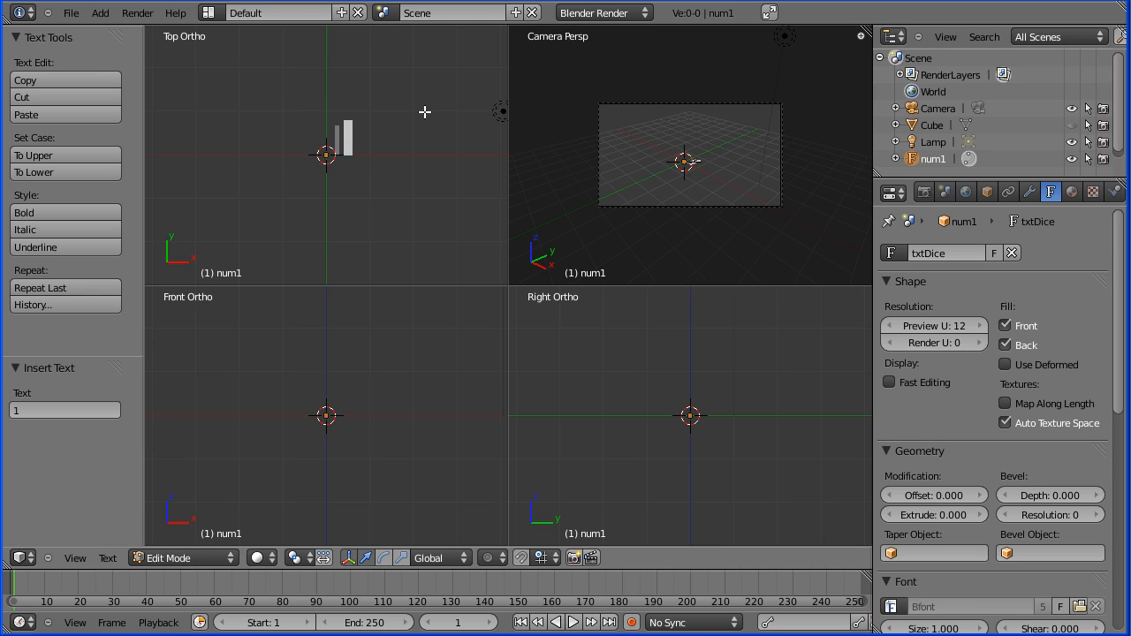
left_click(226, 559)
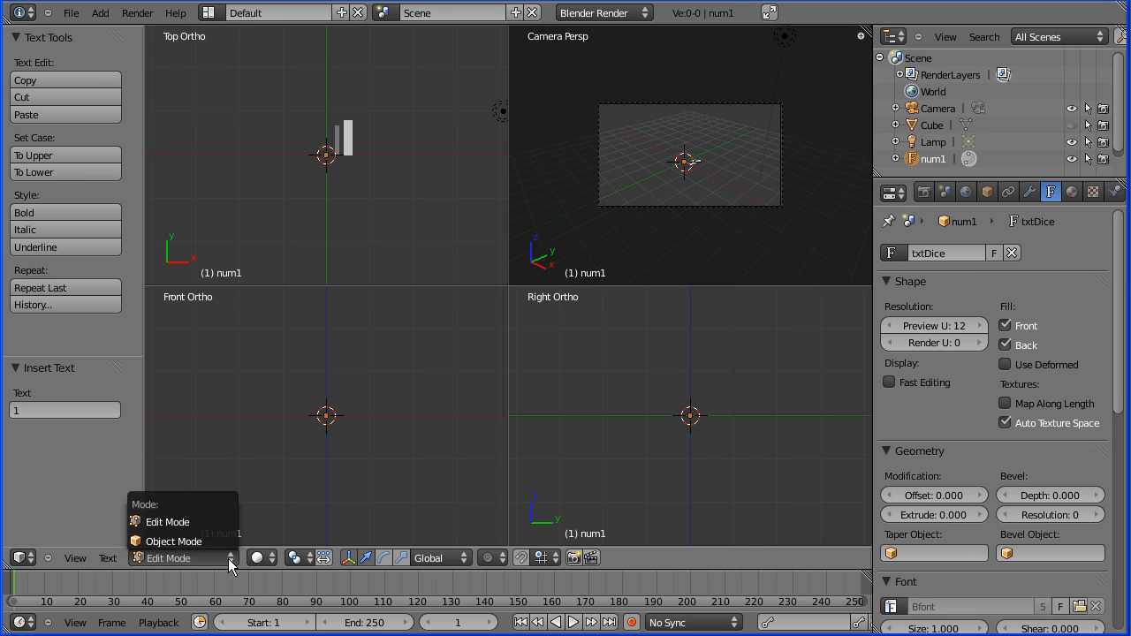
left_click(197, 541)
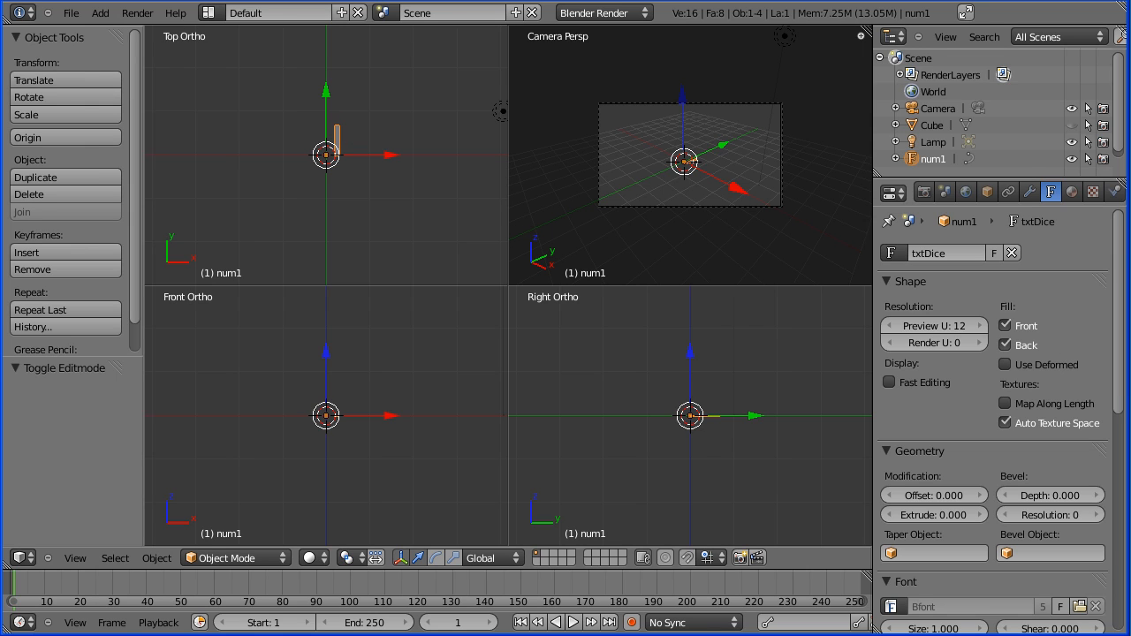
- Load timesbd.ttf from C:\WINDOWS\Fonts and use TimesNewRomanPS-Bold as the font of num1
left_click_drag(1119, 395, 1125, 625)
left_click_drag(1120, 576, 1122, 488)
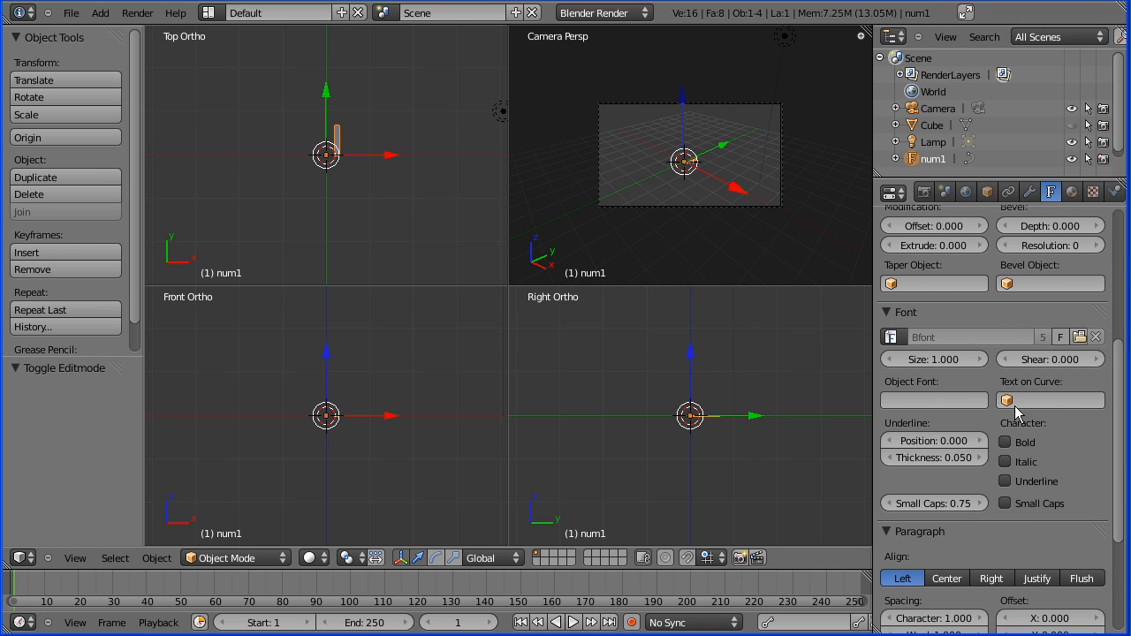
left_click(891, 336)
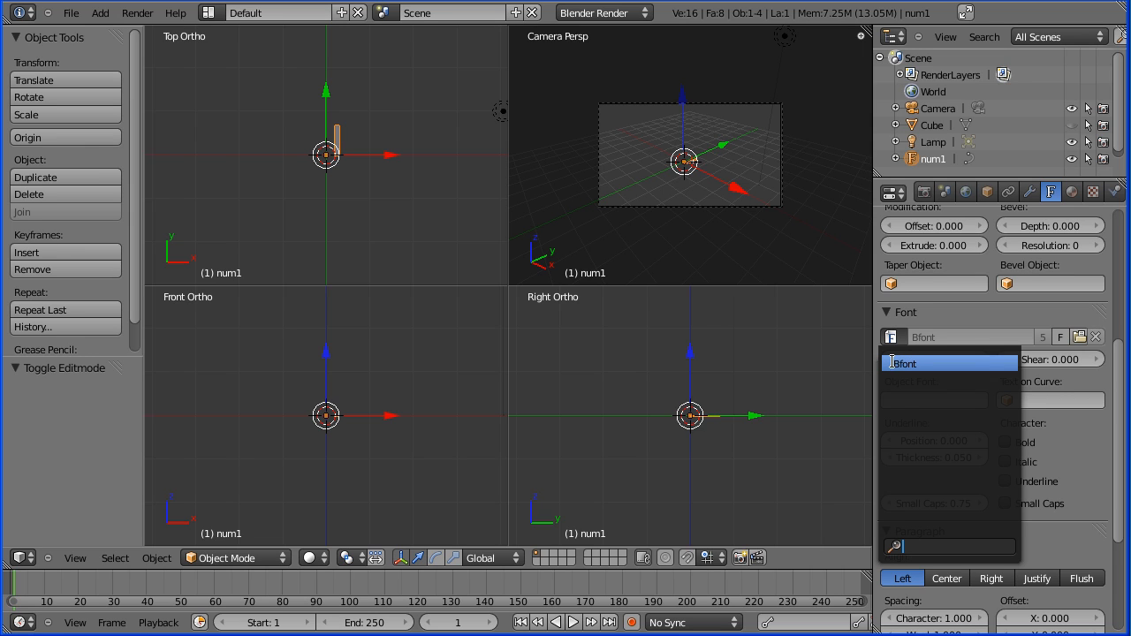
left_click(1078, 338)
left_click(1079, 336)
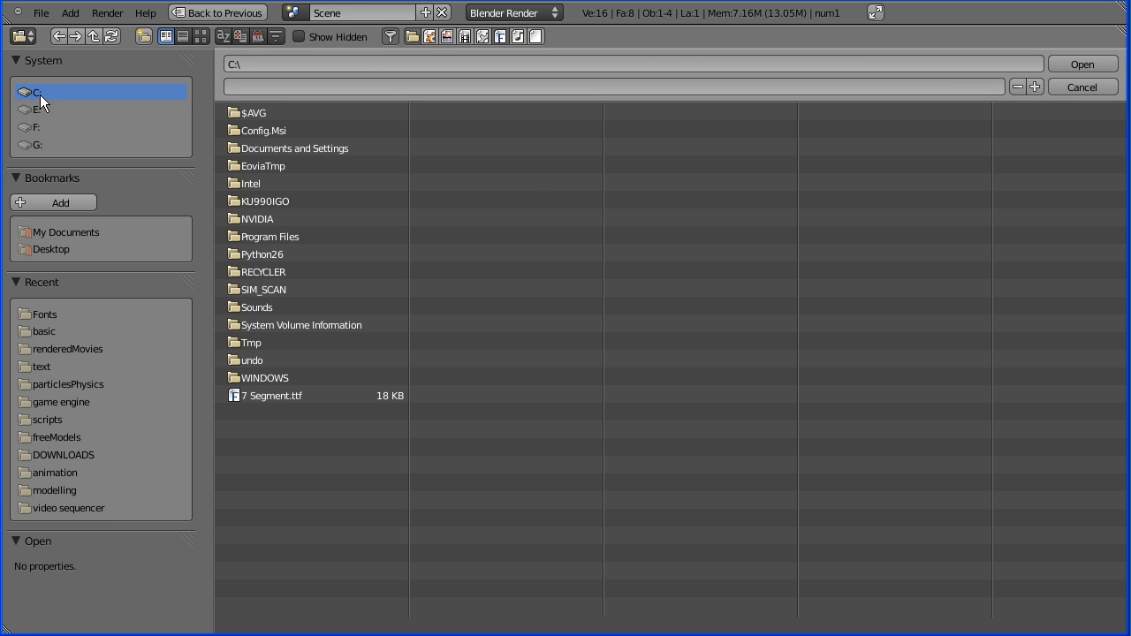
left_click(232, 379)
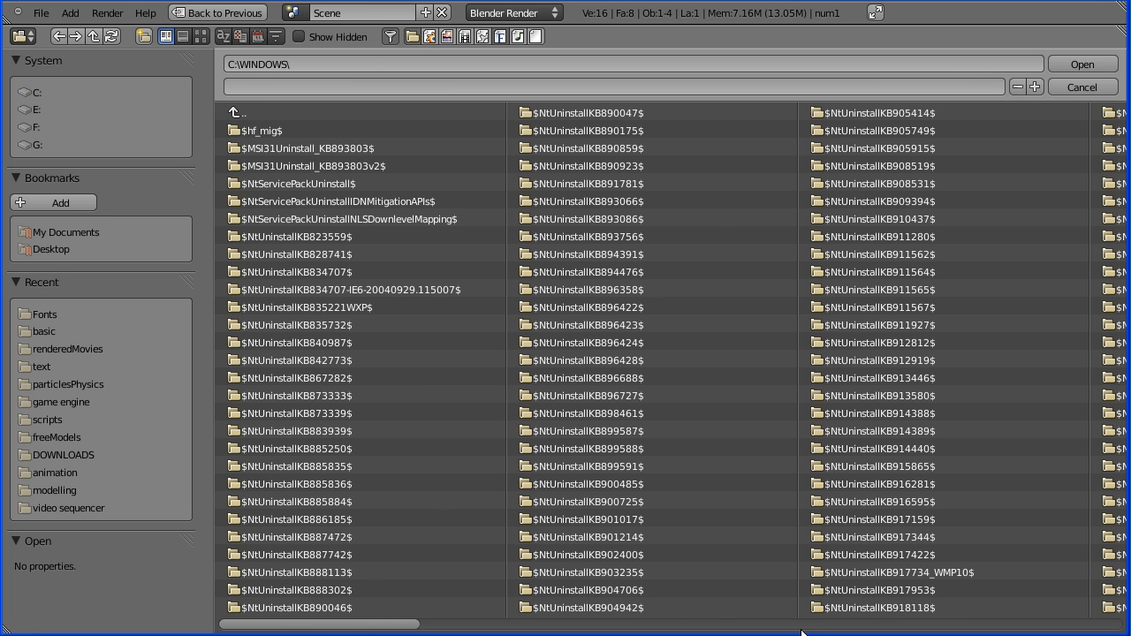
left_click_drag(377, 629, 974, 624)
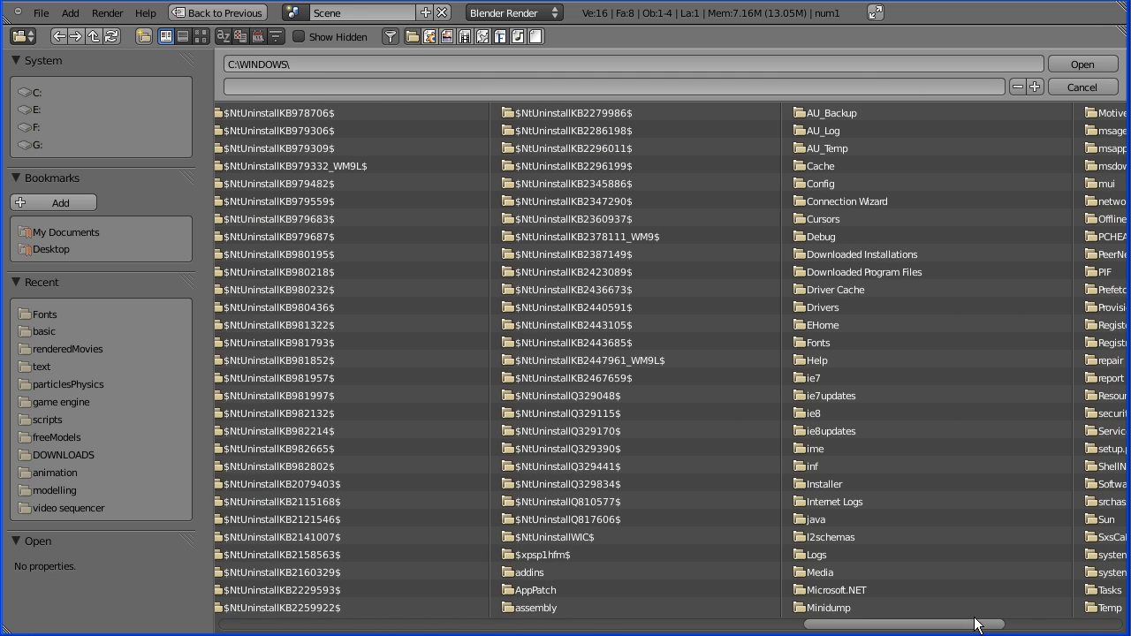
left_click(800, 342)
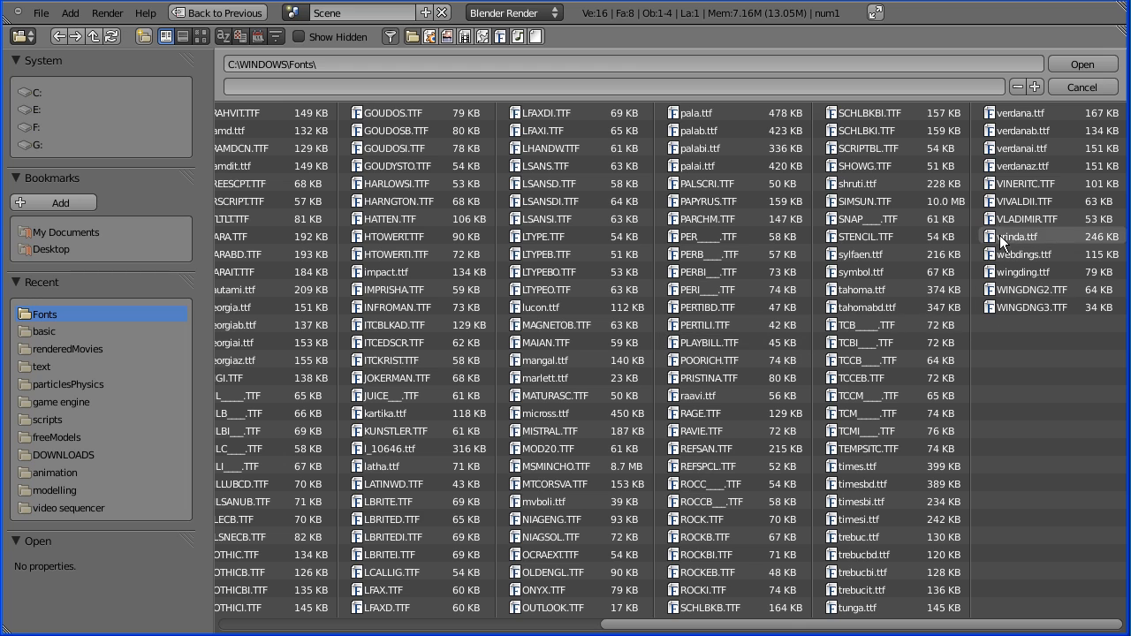
left_click(859, 482)
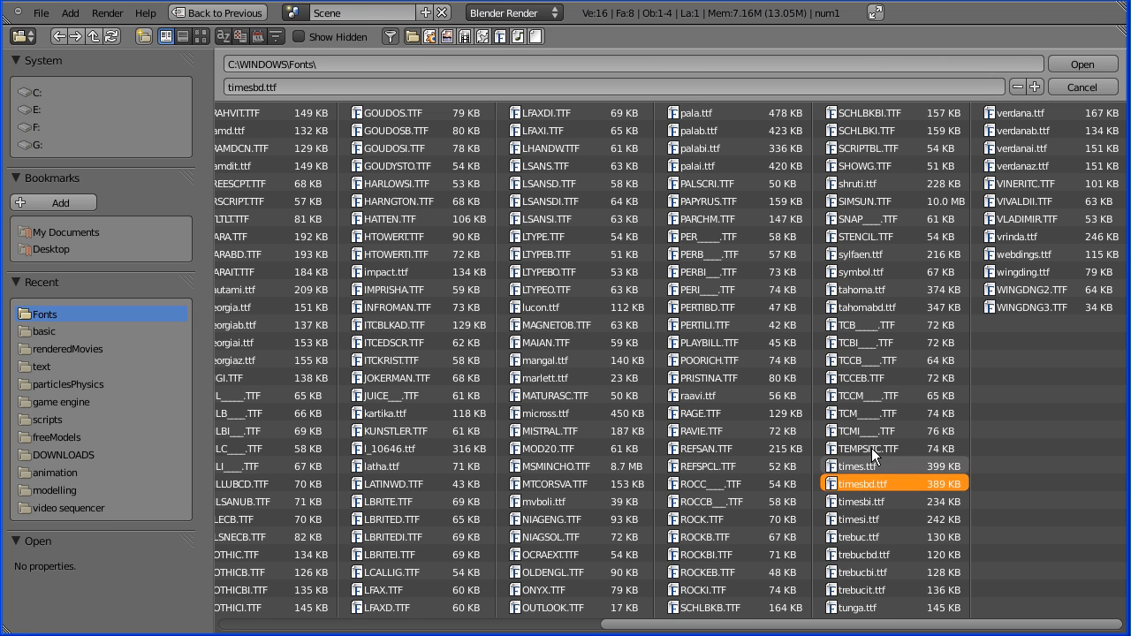
left_click(1092, 63)
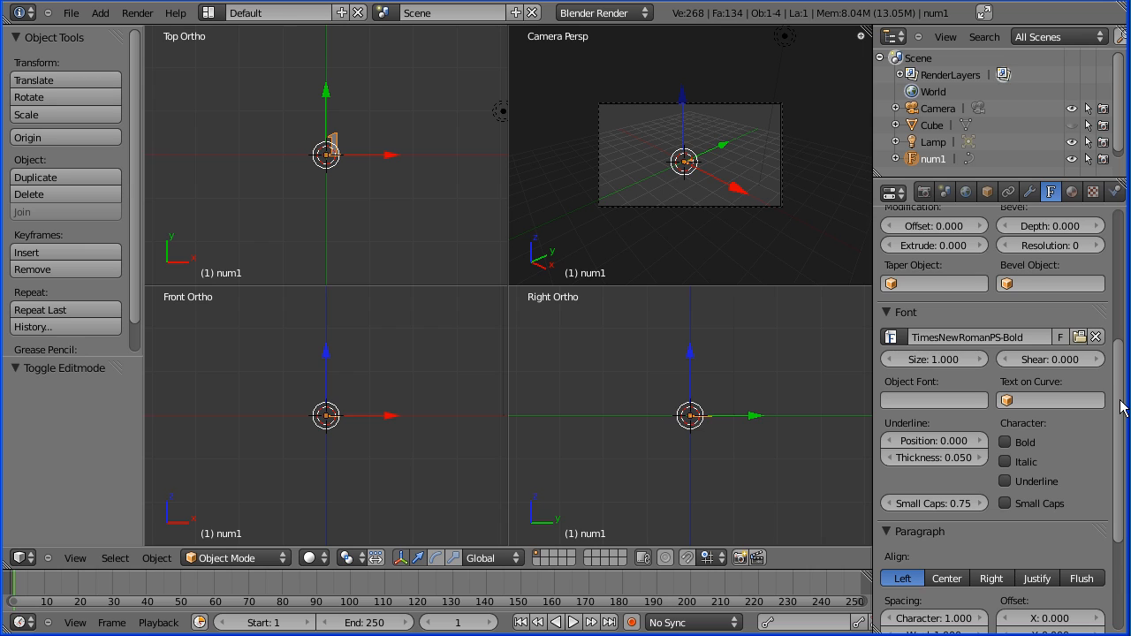
left_click(891, 336)
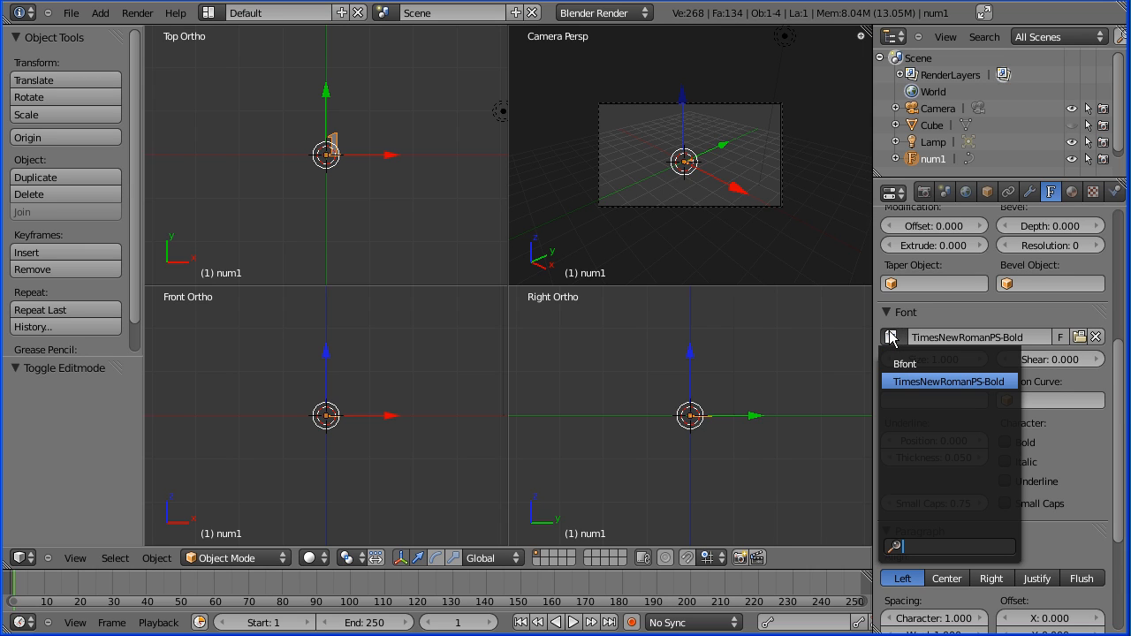
left_click(895, 380)
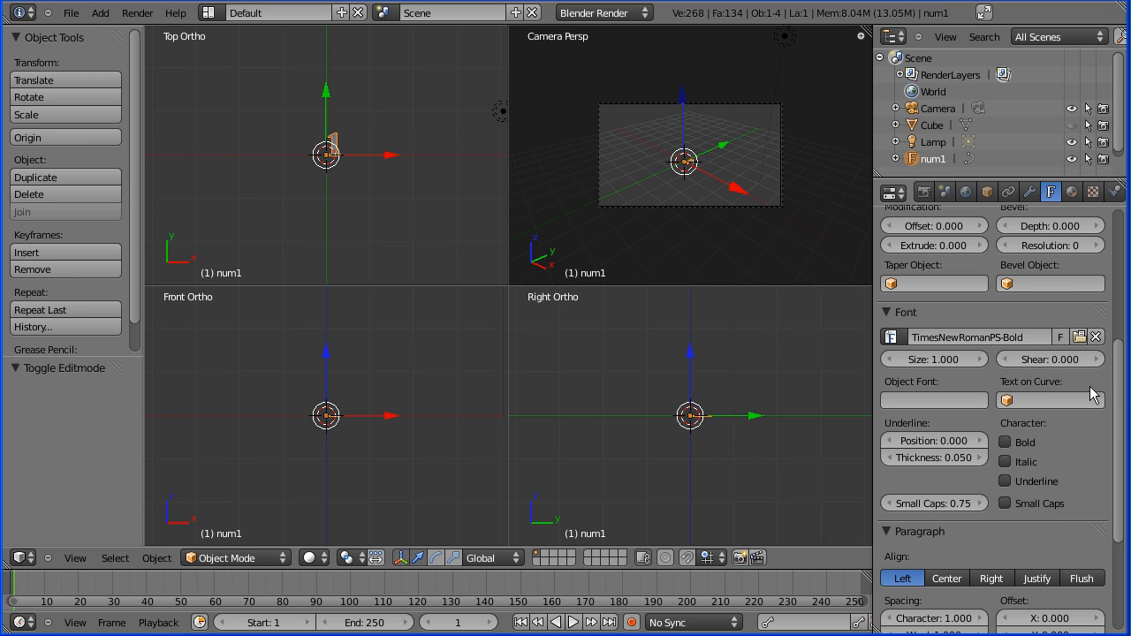
left_click_drag(1116, 402, 1117, 308)
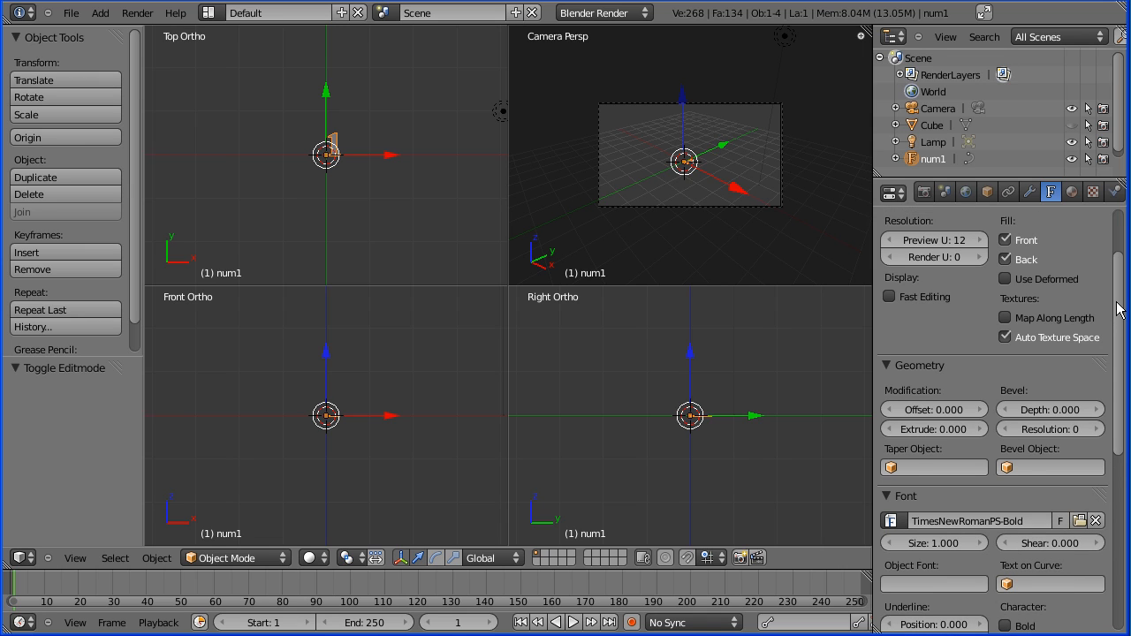
left_click_drag(1116, 309, 1116, 420)
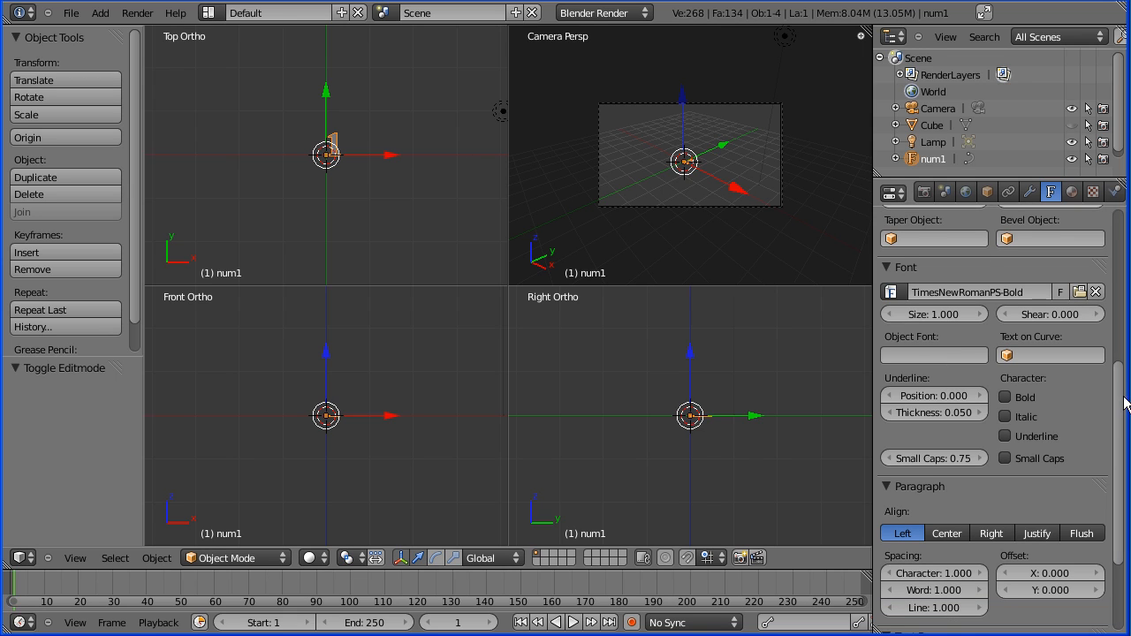
left_click_drag(1125, 402, 1123, 388)
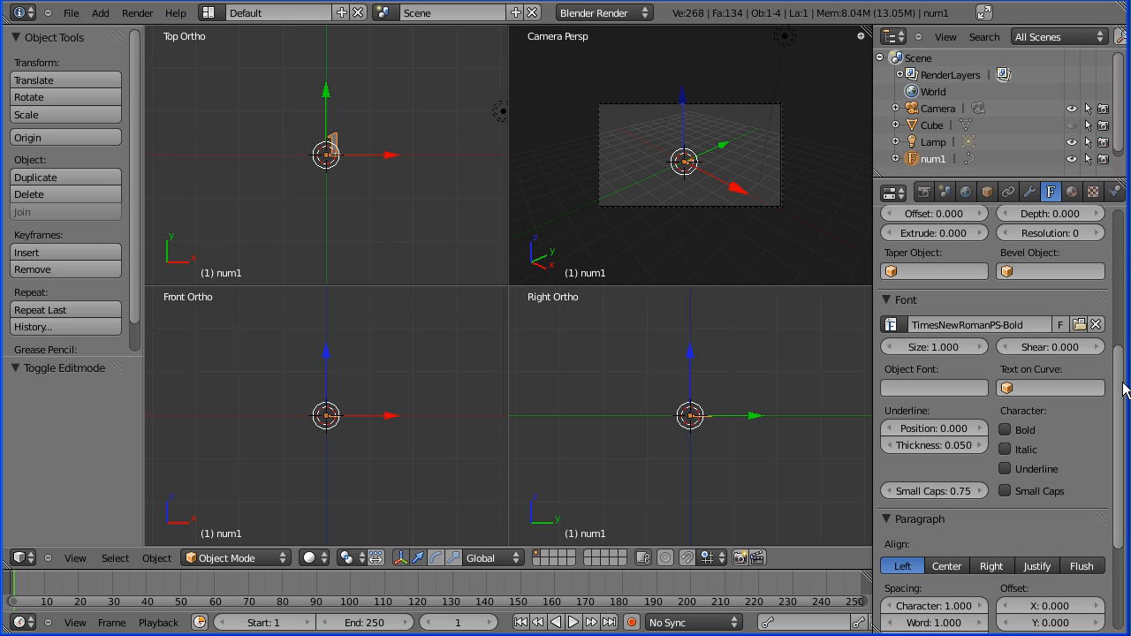
- Set the font size of the num1 text object to 2.5
left_click(946, 348)
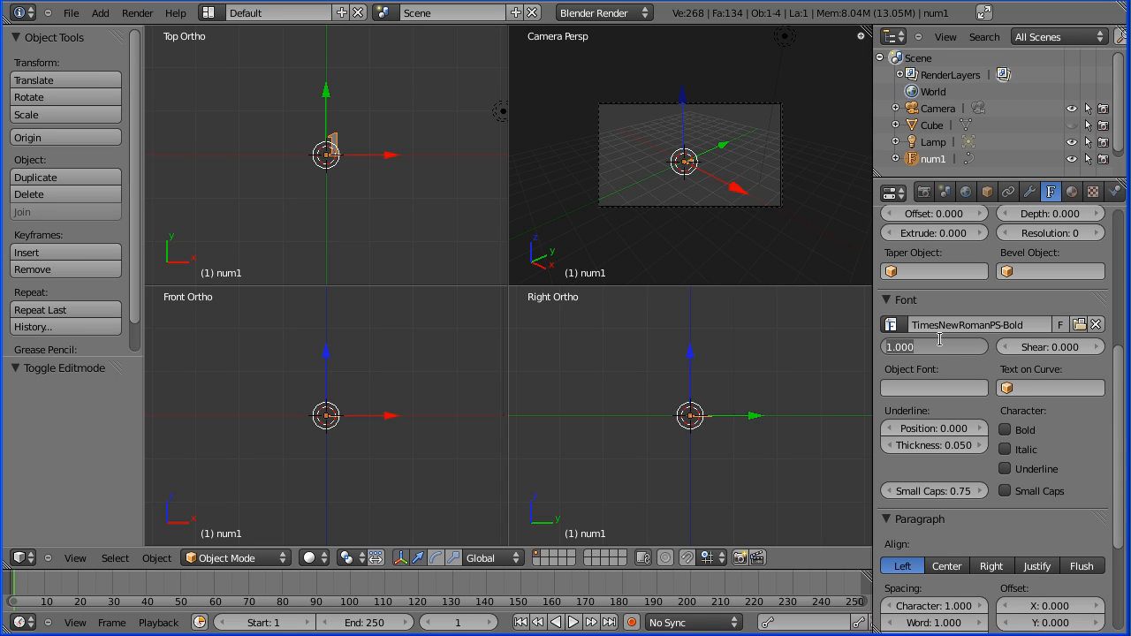
type("2.5")
key("Return")
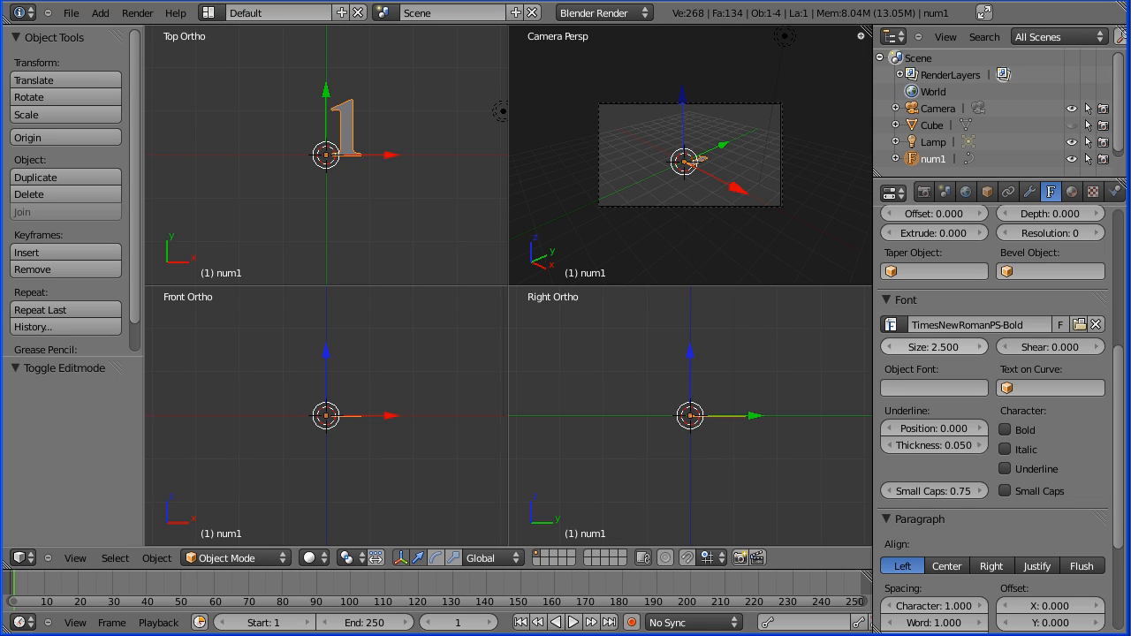
- Add a new material to the num1 text object and name it diceFont
left_click(1070, 194)
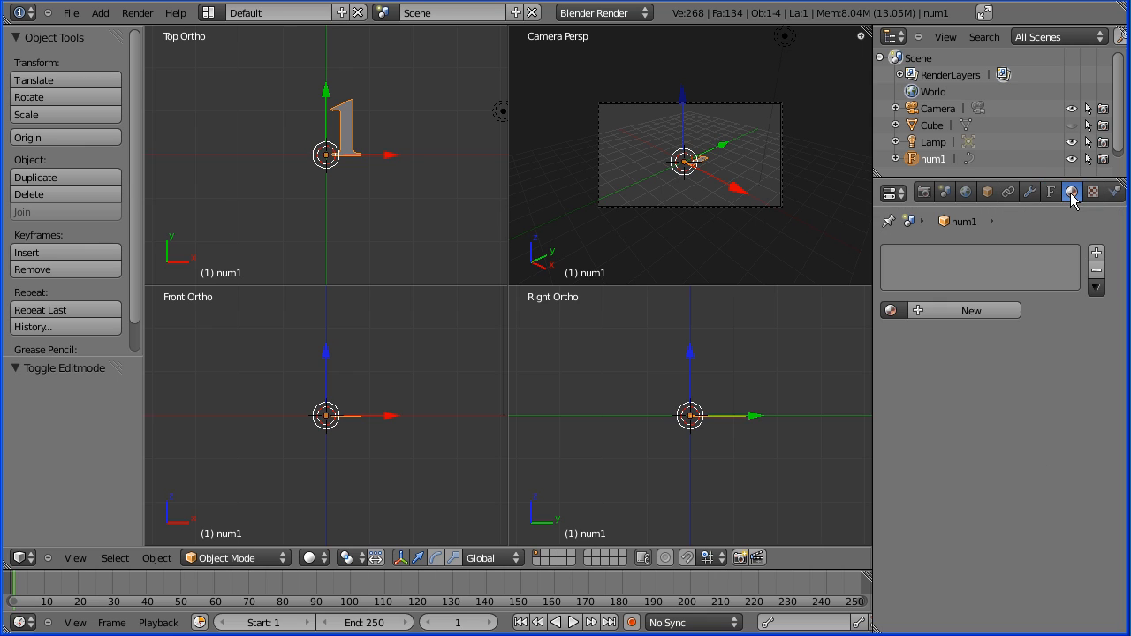
left_click(918, 311)
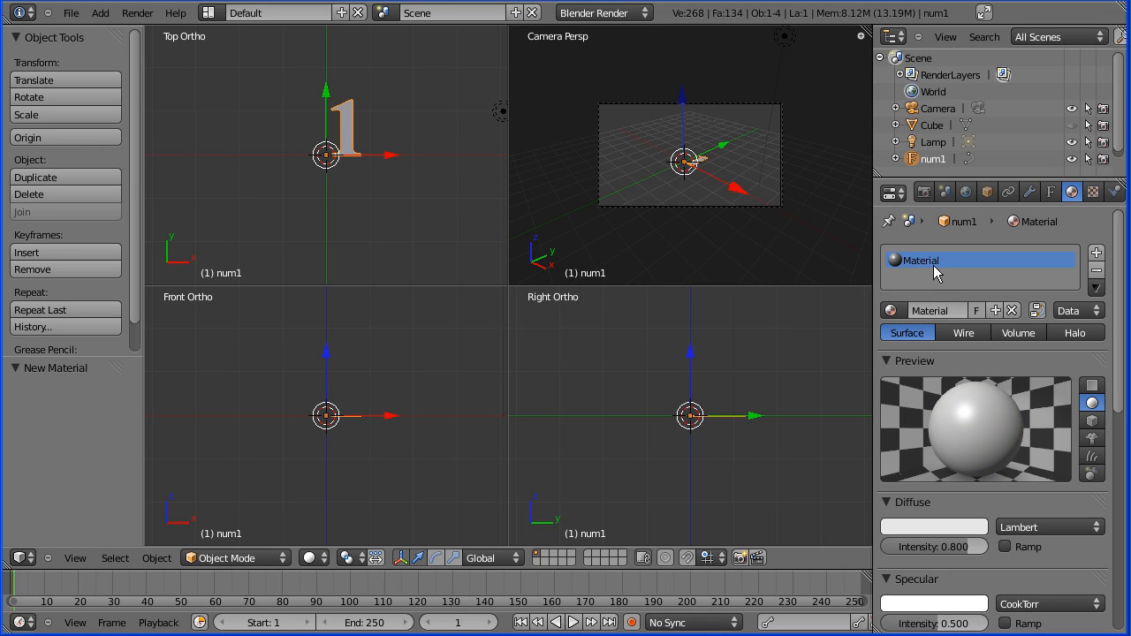
double_click(931, 311)
type("dicefont")
key("Return")
- Set the diffuse colour of the diceFont material to red by lowering its other RGB components
left_click(916, 529)
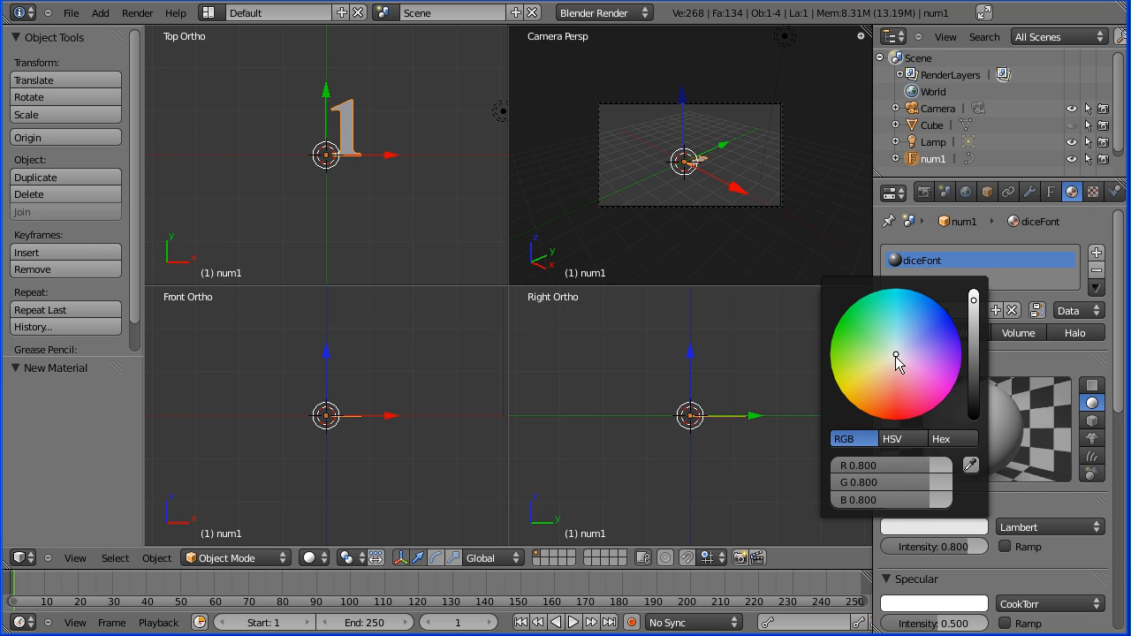
left_click_drag(930, 467, 799, 488)
left_click_drag(925, 502, 835, 503)
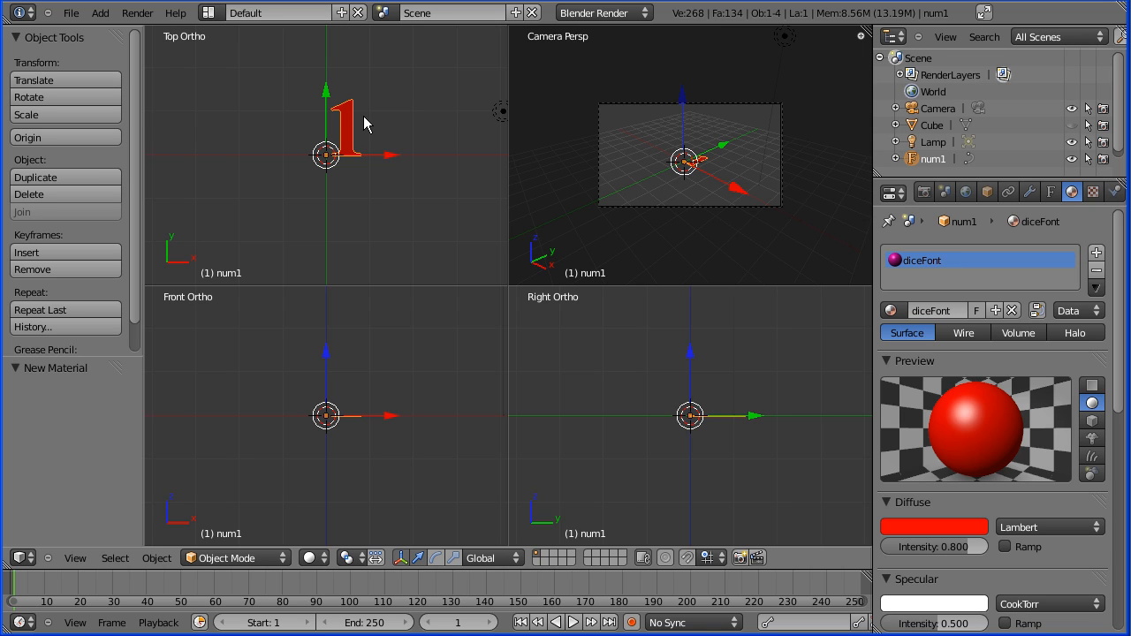
- Duplicate the red digit 1 twice, leaving both copies in place at the original's position
key("shift+d")
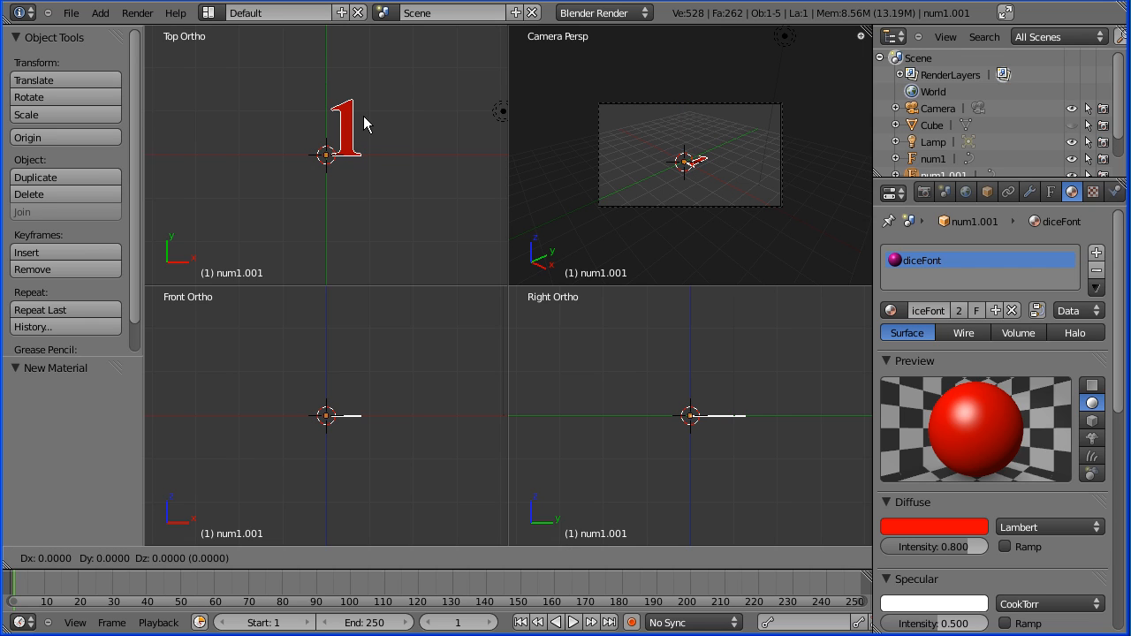
key("Escape")
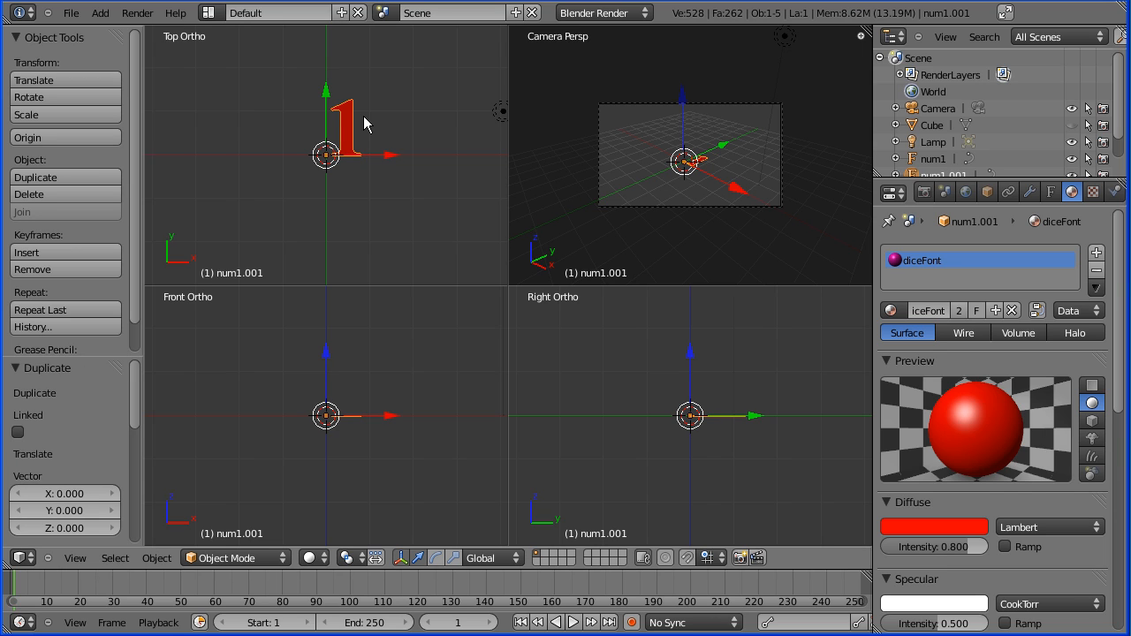
key("shift+d")
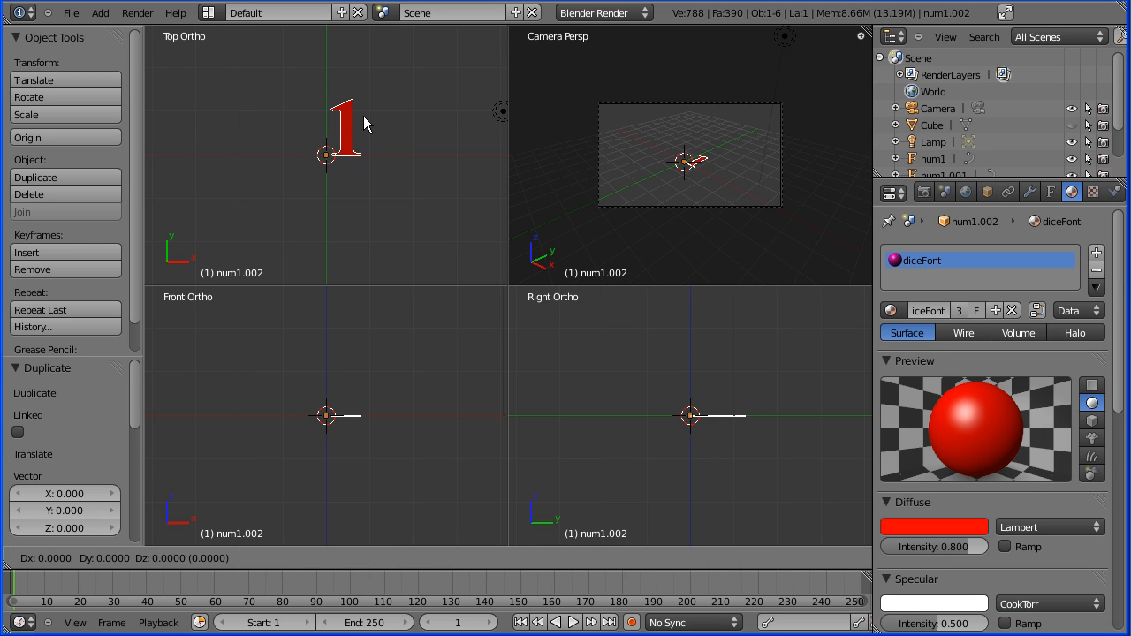
key("Escape")
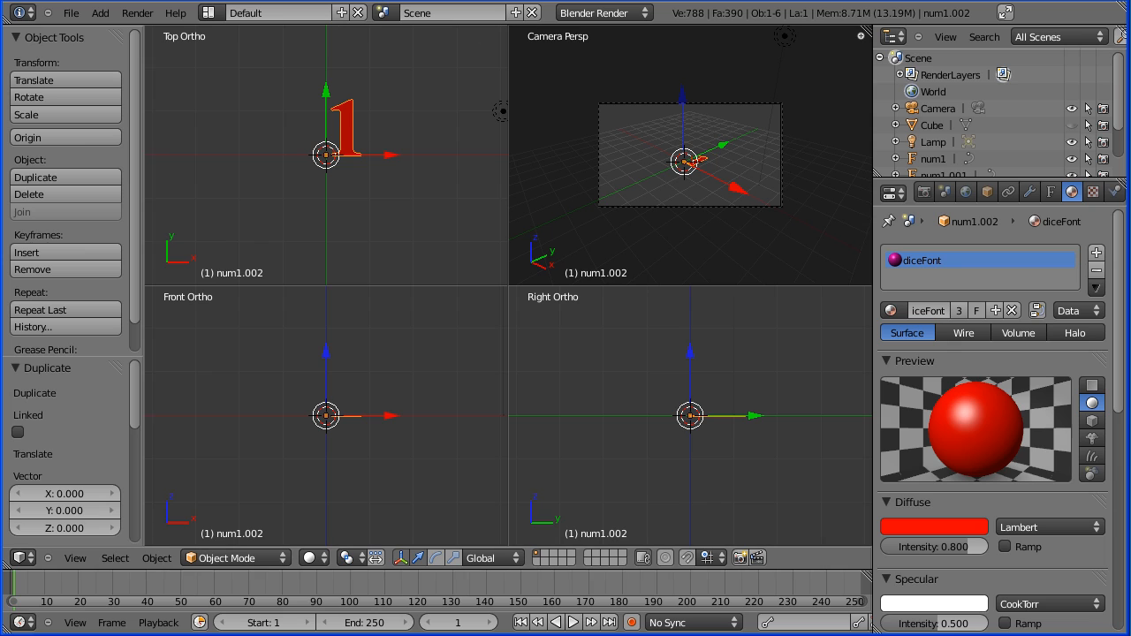
- Enlarge the outliner to show both copies and rename the num1.001 object as num2
left_click_drag(1022, 181, 1022, 223)
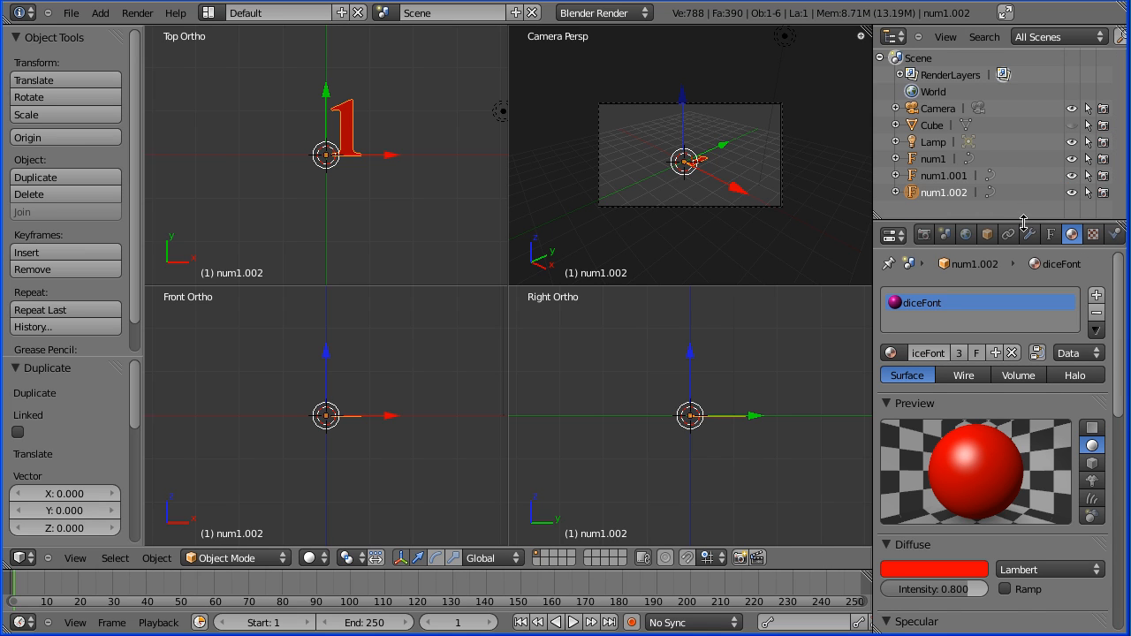
left_click(929, 182)
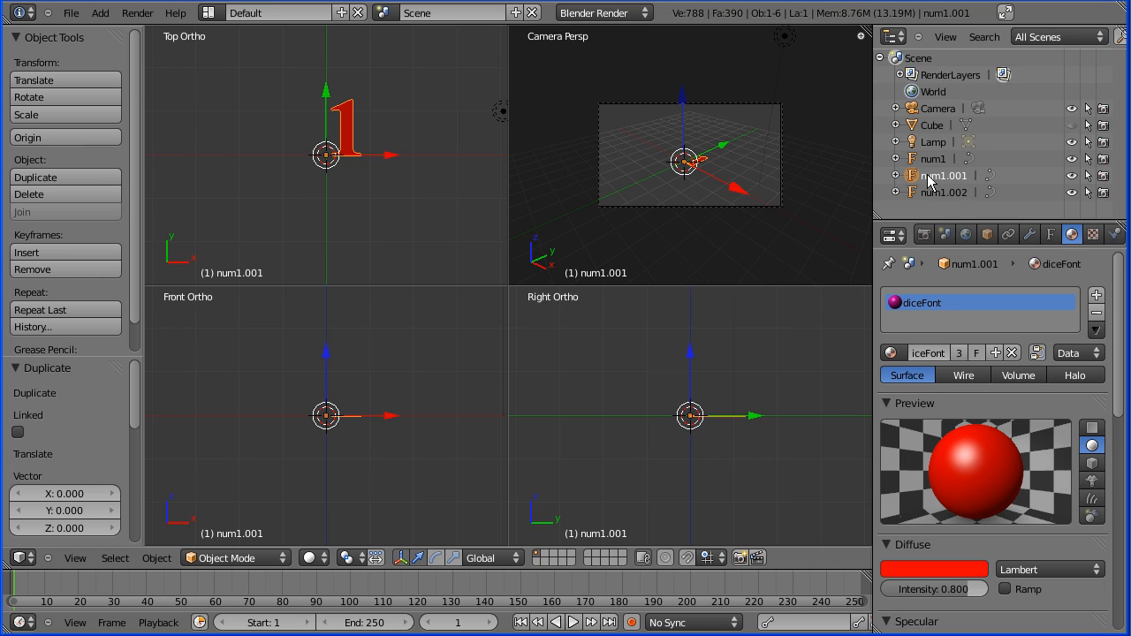
left_click(988, 234)
left_click(981, 296)
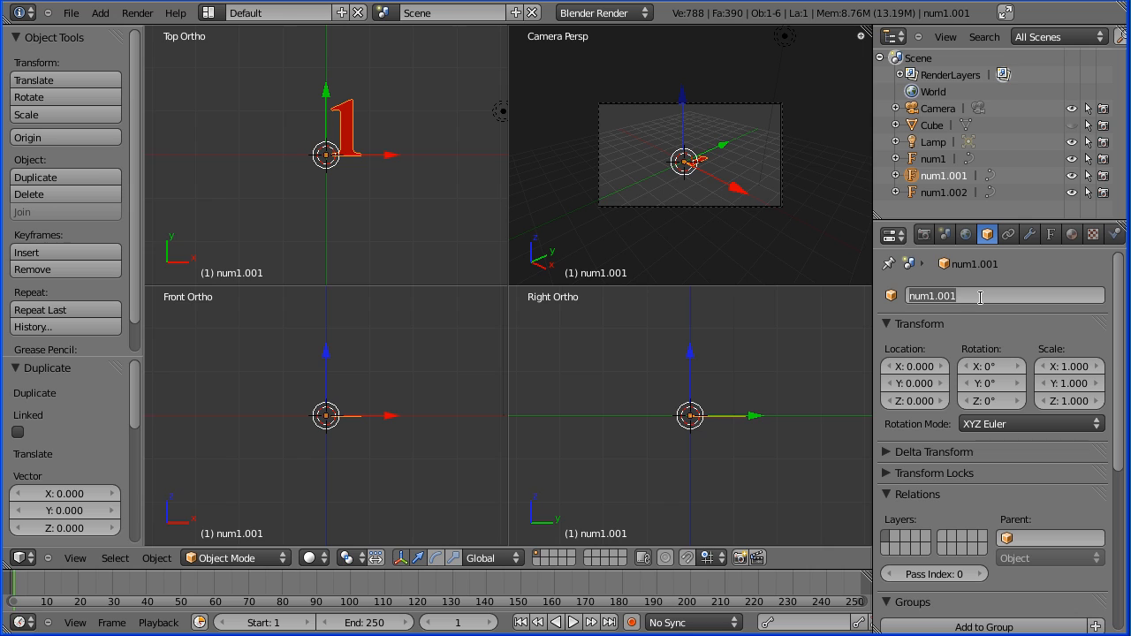
key("BackSpace")
key("BackSpace")
key("BackSpace")
key("BackSpace")
key("BackSpace")
type("2")
key("Return")
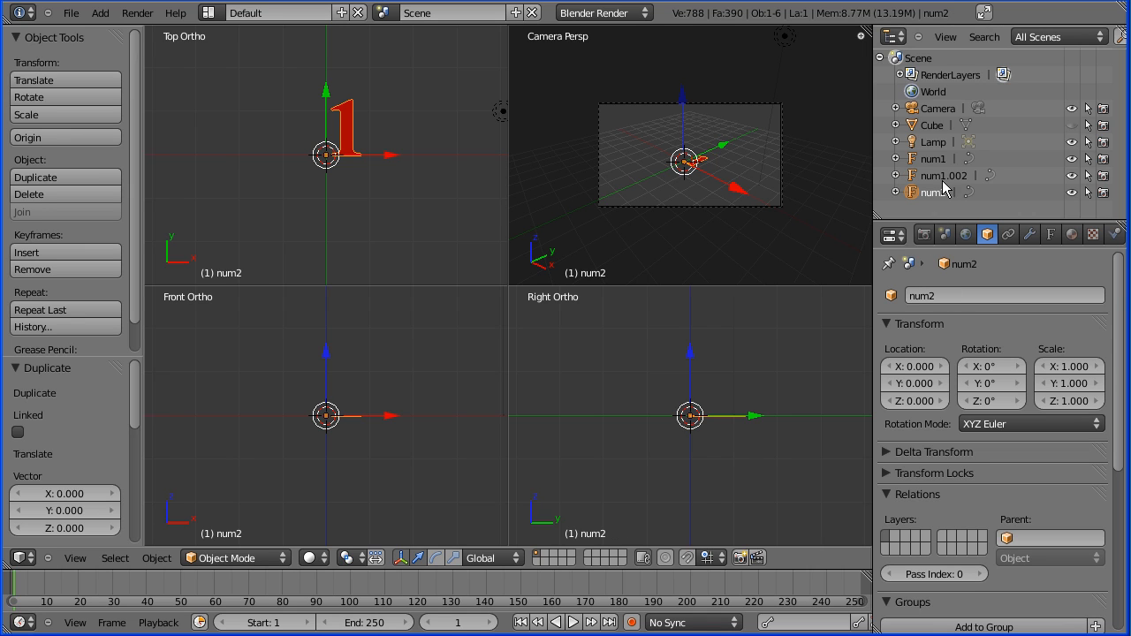
- Rename the remaining copy, num1.002, as num3
left_click(944, 176)
left_click(970, 296)
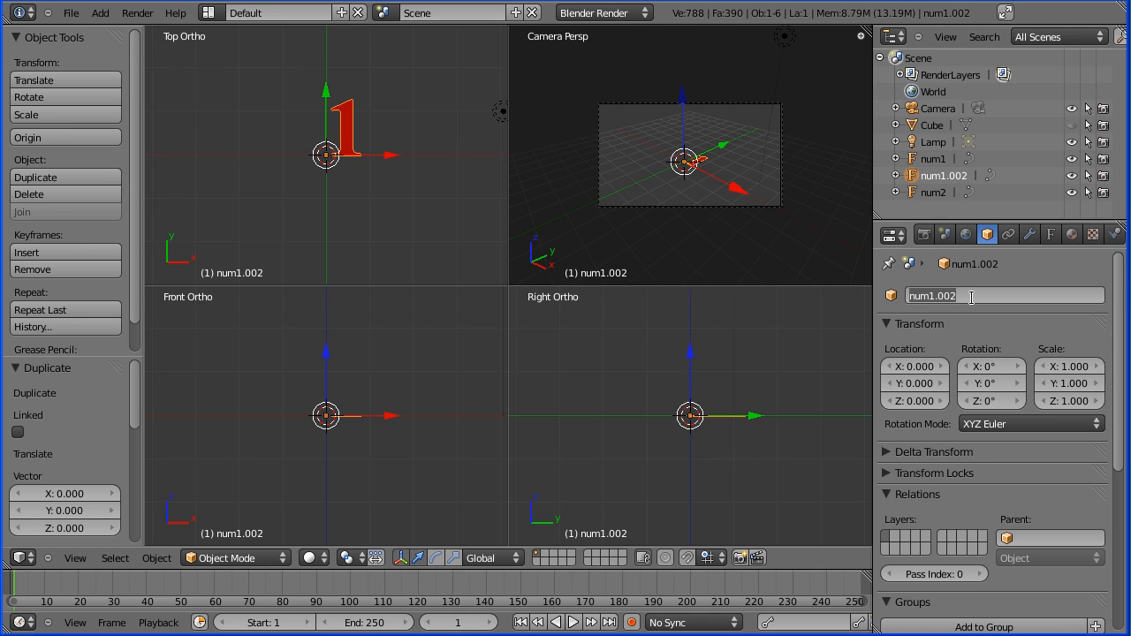
key("BackSpace")
key("BackSpace")
key("BackSpace")
key("BackSpace")
key("BackSpace")
type("3")
key("Return")
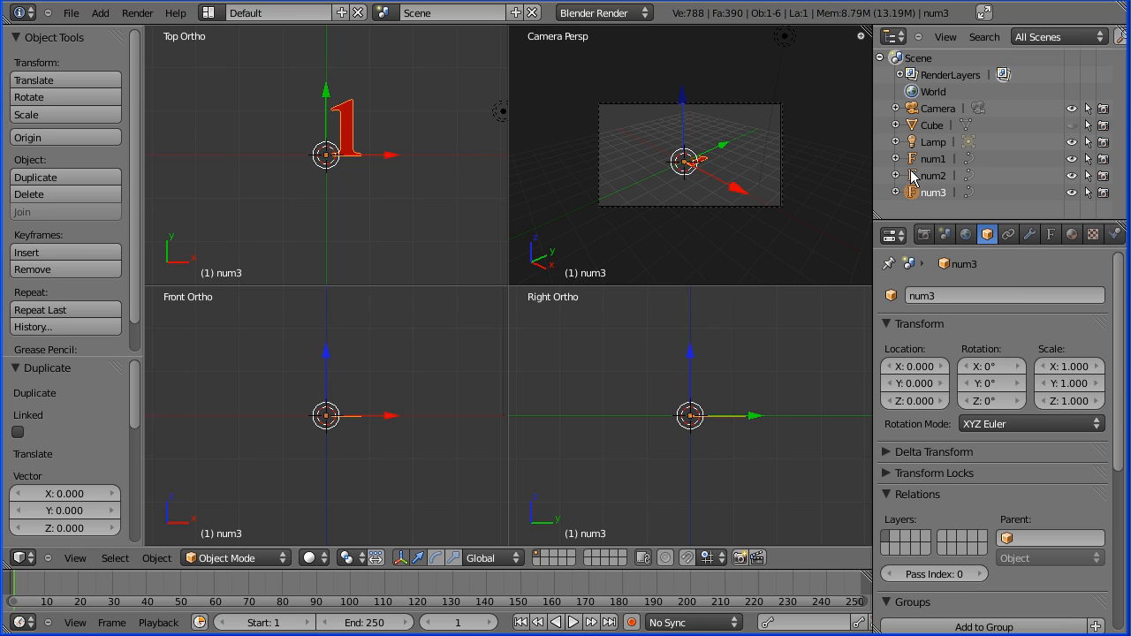
- Make the Cube visible again and set the Z location of num1 to 1
left_click(1071, 125)
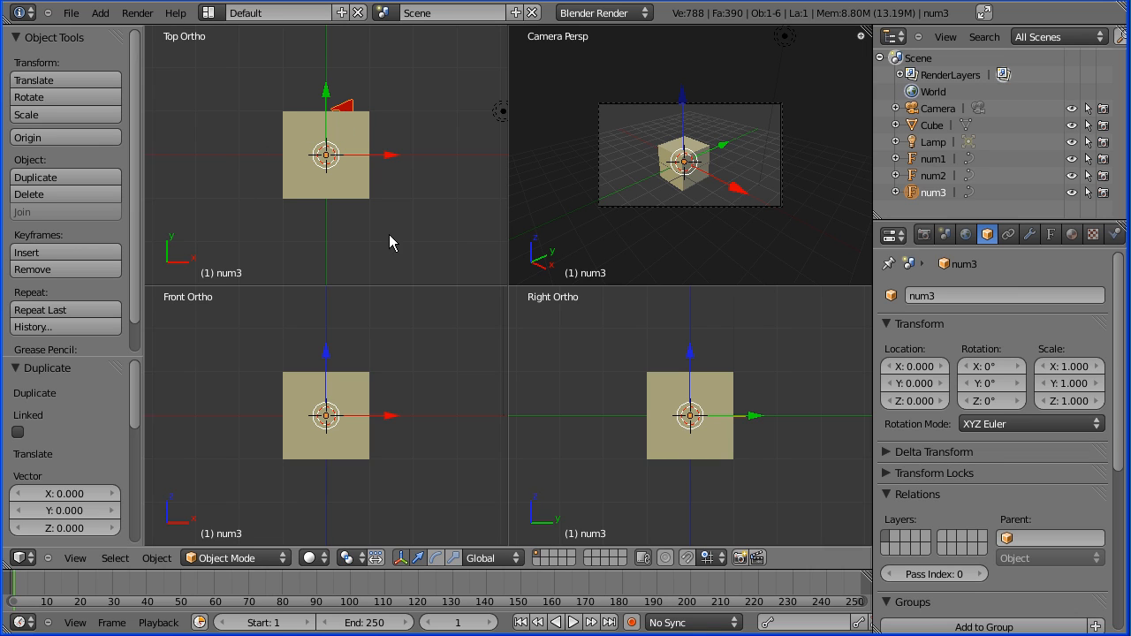
left_click(926, 159)
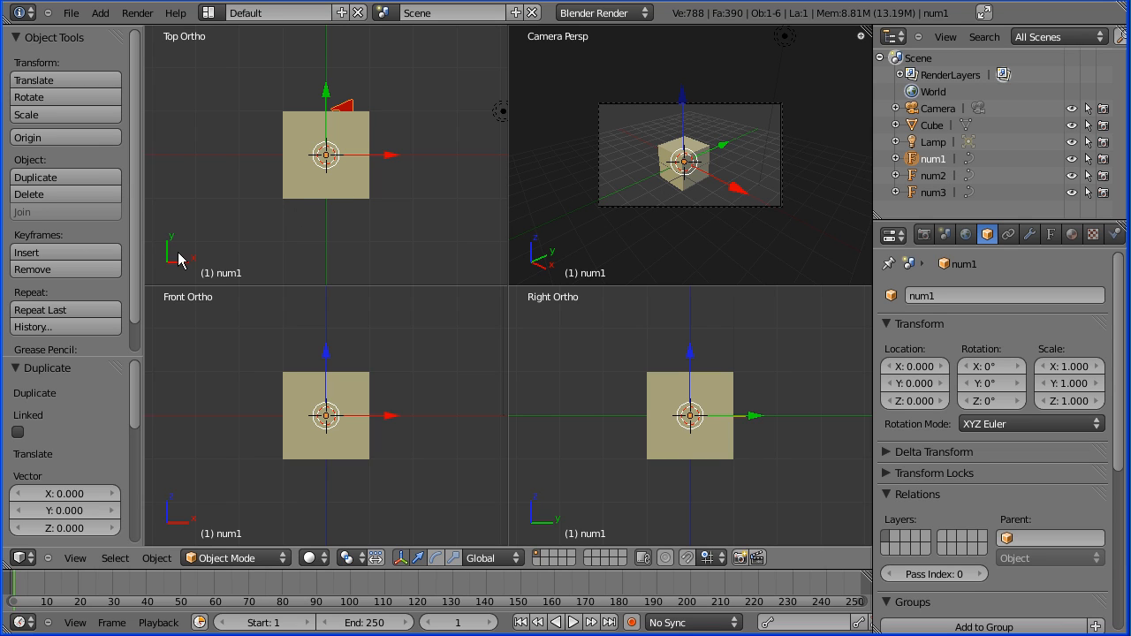
left_click(923, 400)
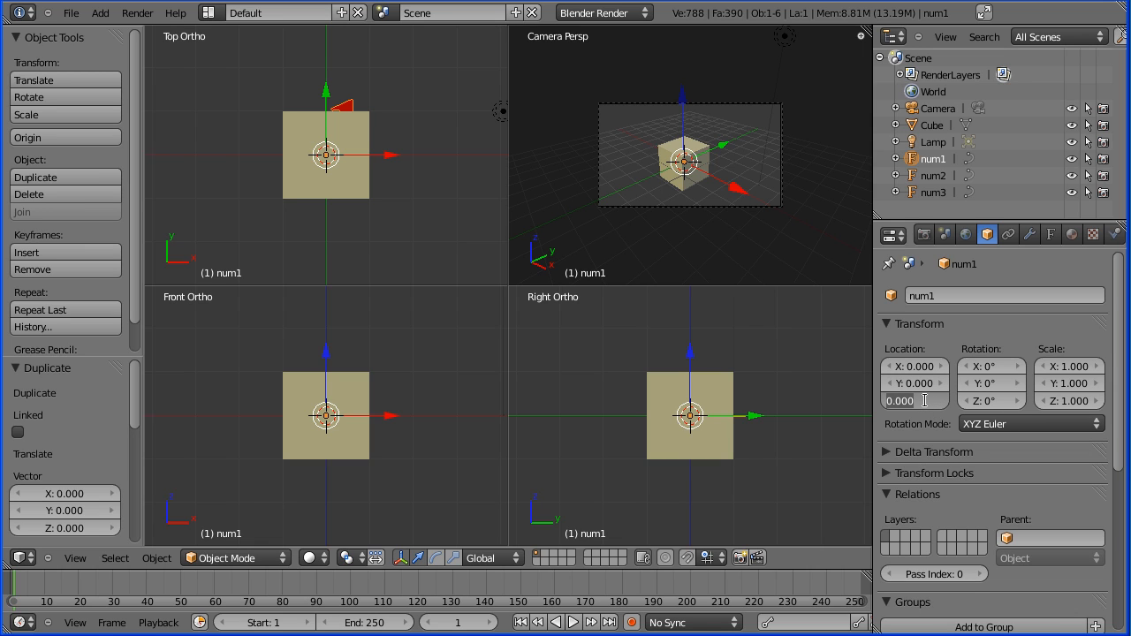
type("1")
key("Return")
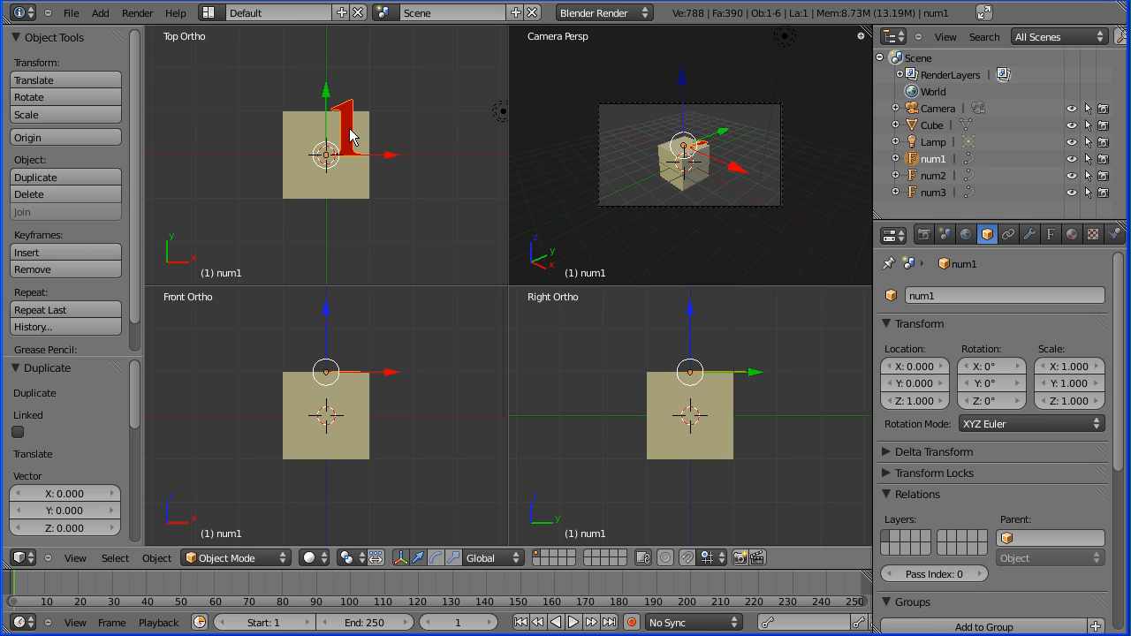
left_click(1053, 236)
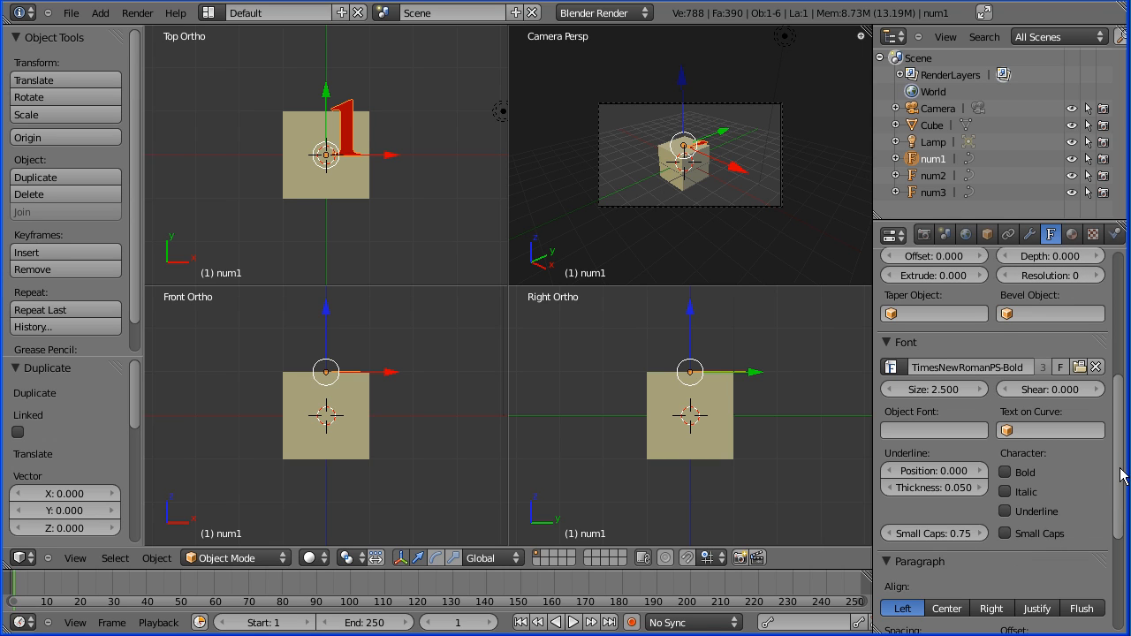
scroll(1120, 479, "down", 5)
scroll(1125, 558, "down", 1)
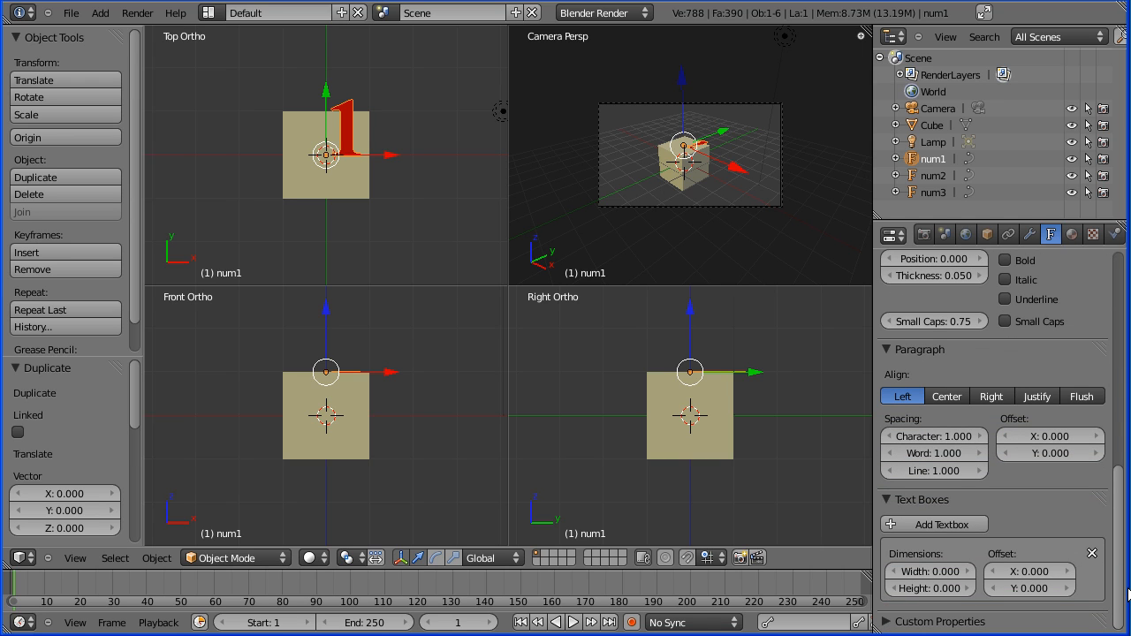
scroll(1128, 597, "up", 6)
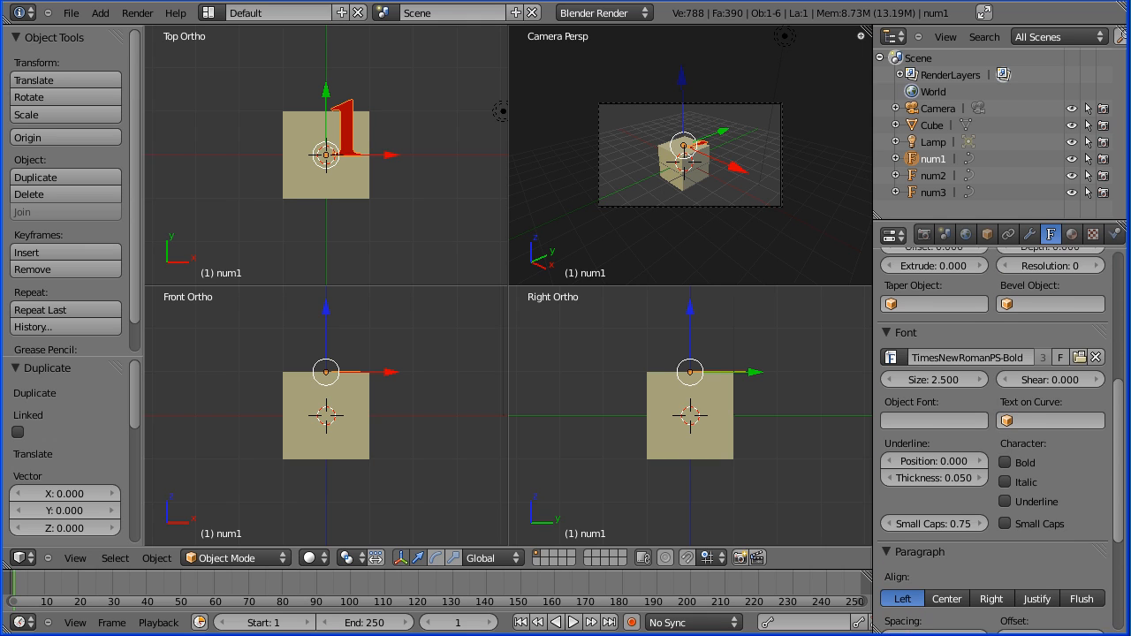
scroll(975, 388, "up", 2)
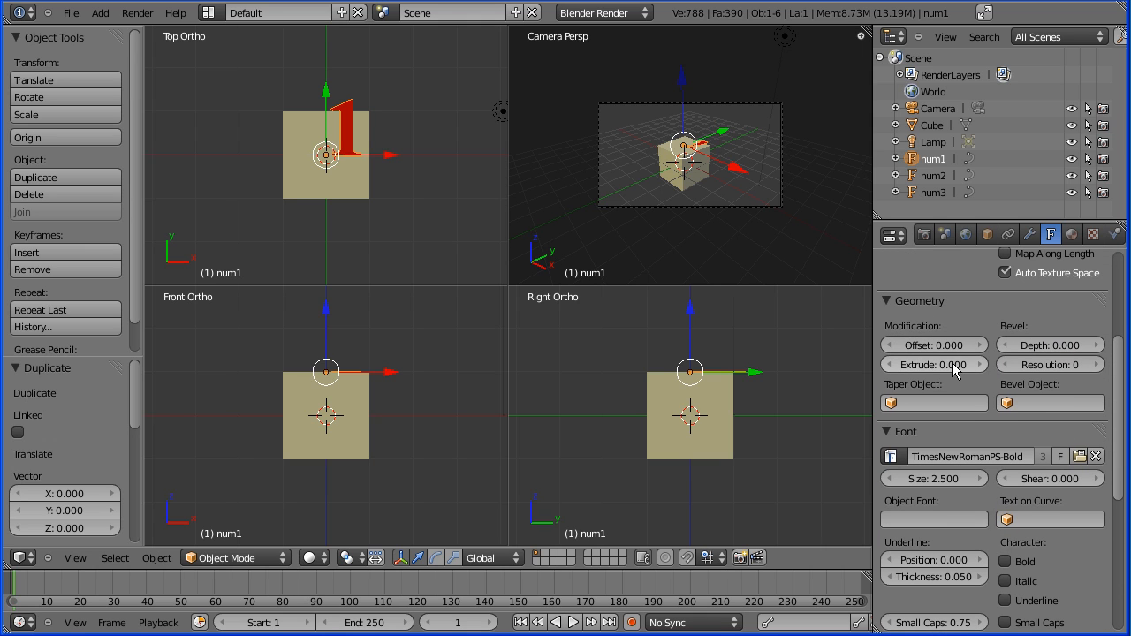
left_click_drag(1116, 426, 1114, 321)
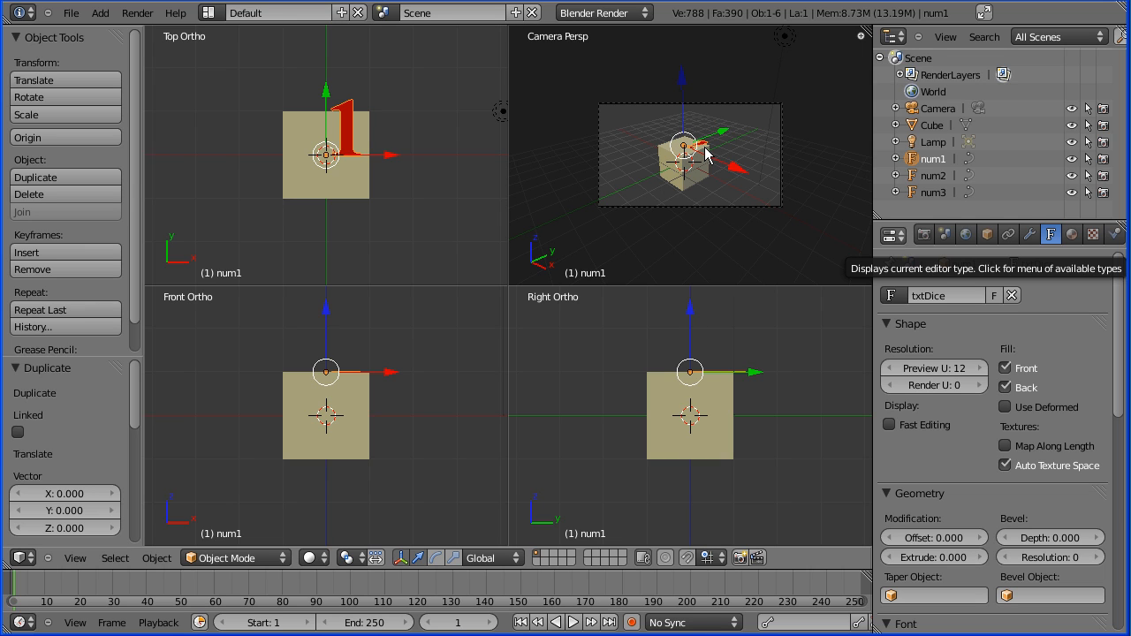
- Render the scene to examine how the digit looks on the cube's top face, and return to the viewports
key("F12")
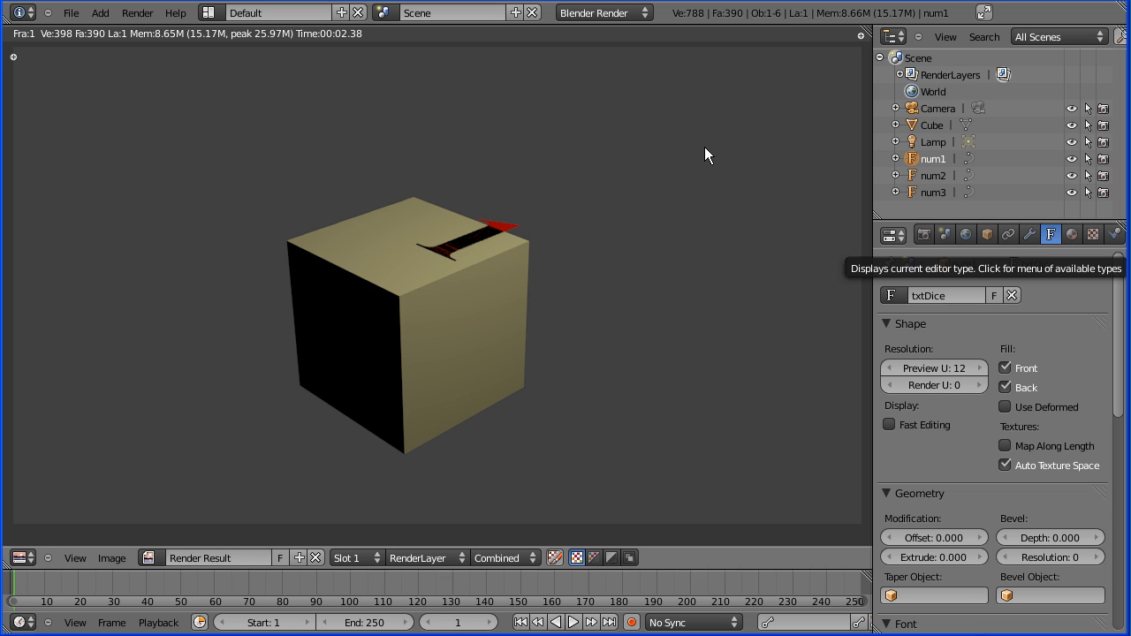
key("Escape")
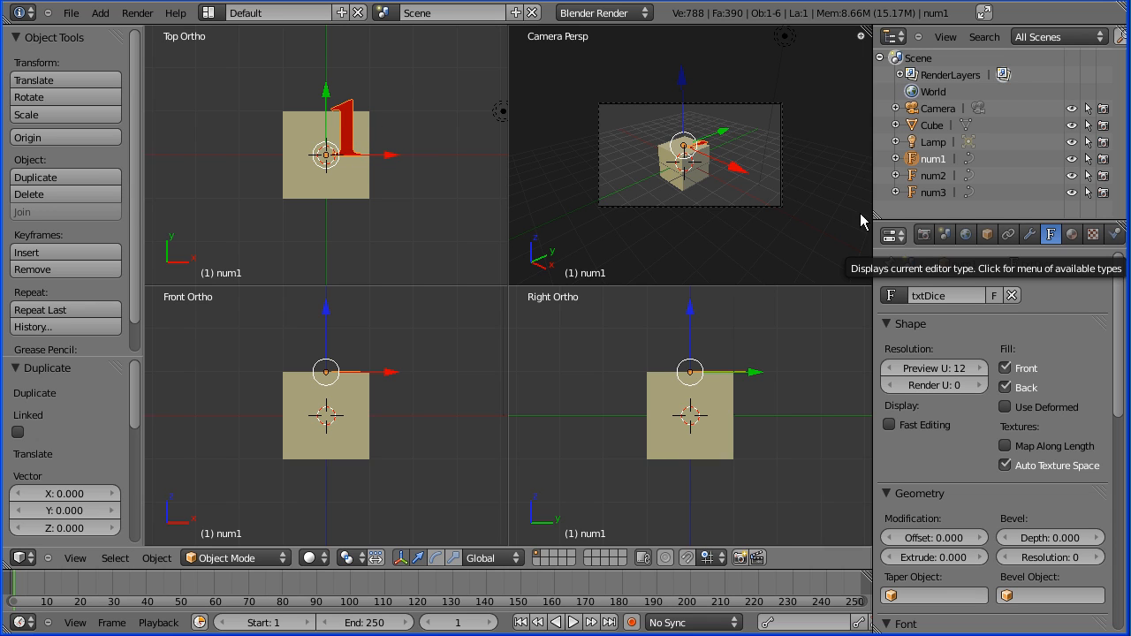
- Raise num1 to a Z location of 1.01 and check the digit in a new render
left_click(986, 238)
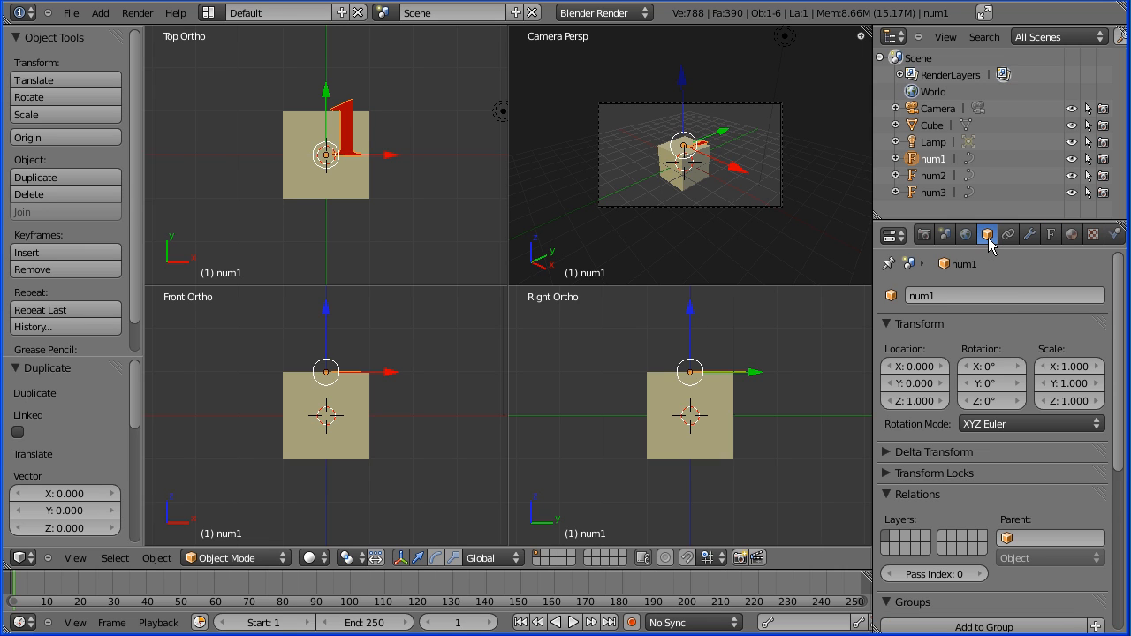
left_click(941, 401)
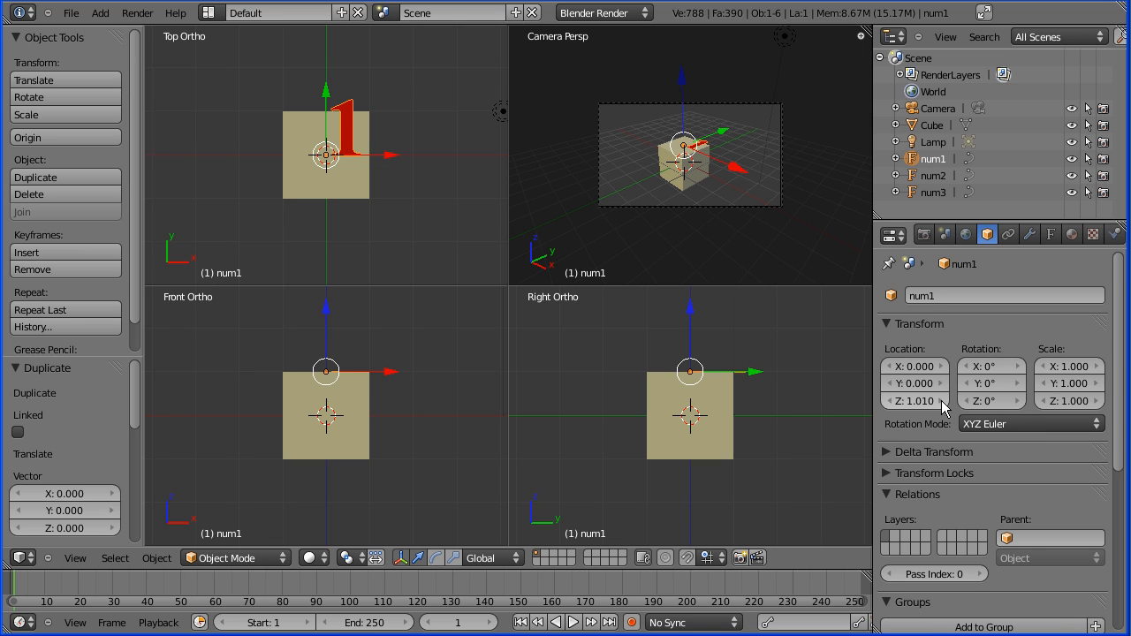
key("F12")
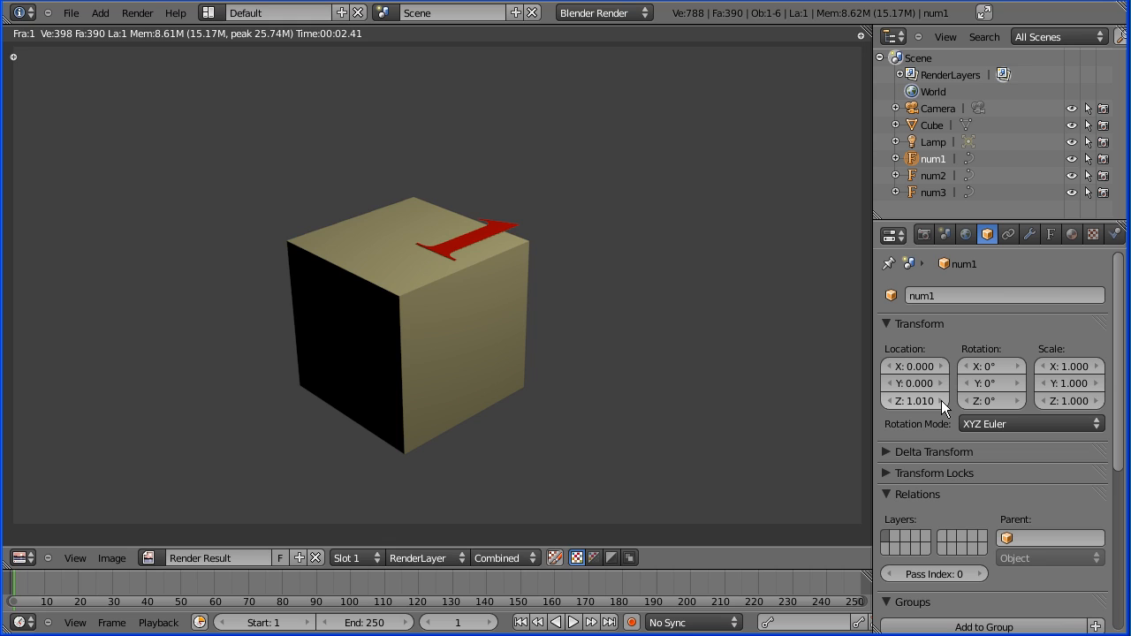
key("Escape")
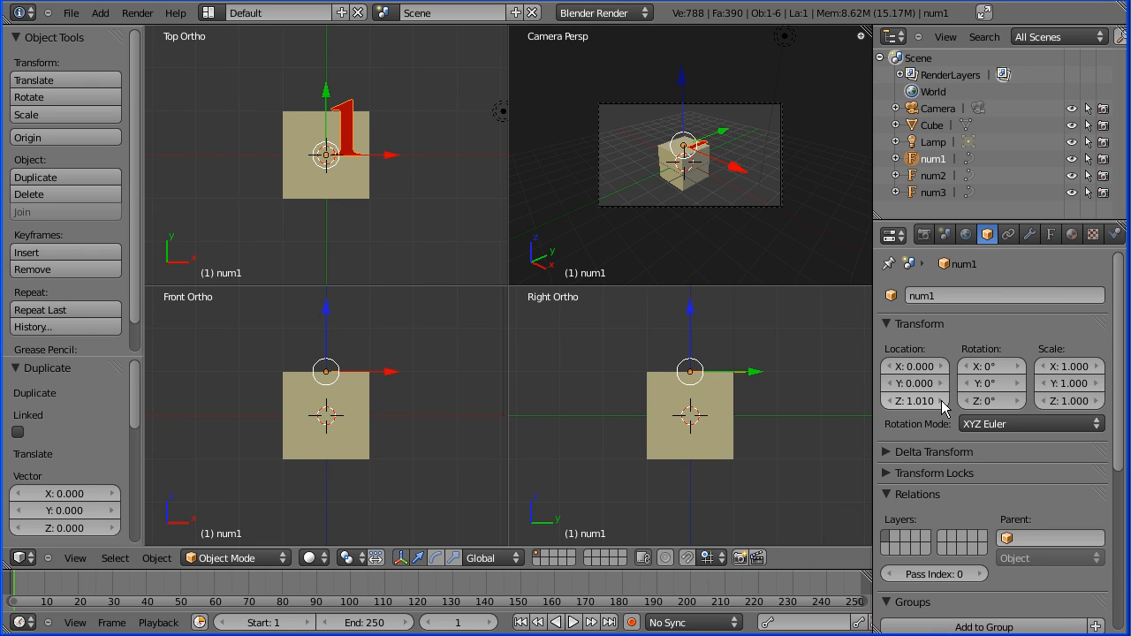
- Set num1's Z location to 1.001 and centre the digit on the cube's top face, at about X -0.426, Y -0.569
left_click(922, 399)
left_click(901, 400)
type("0")
key("Return")
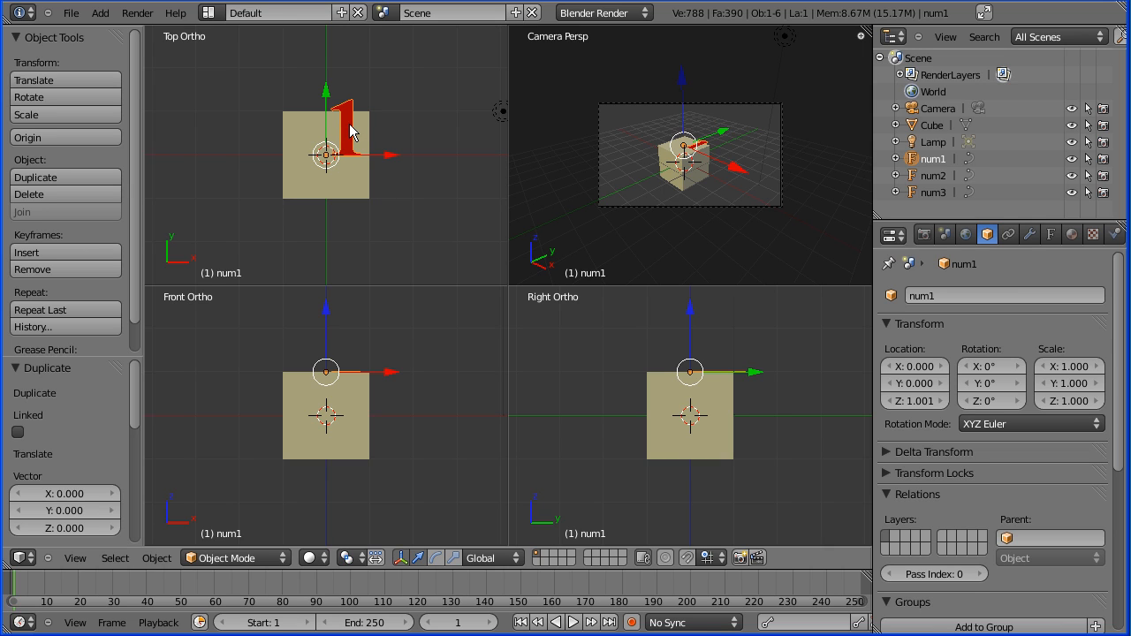
key("g")
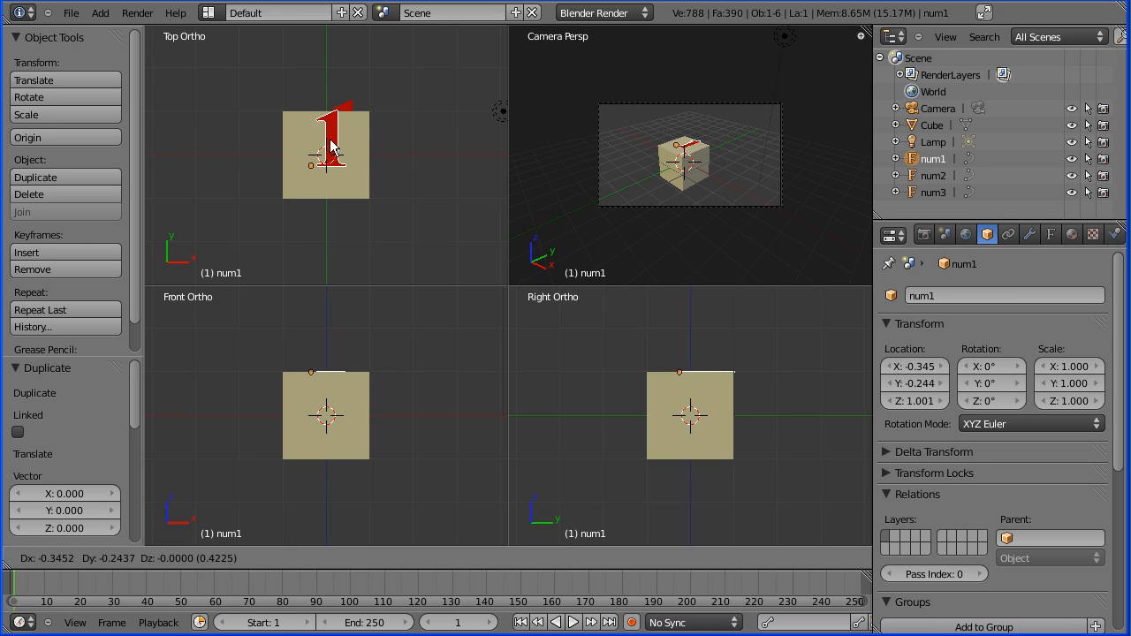
left_click(327, 157)
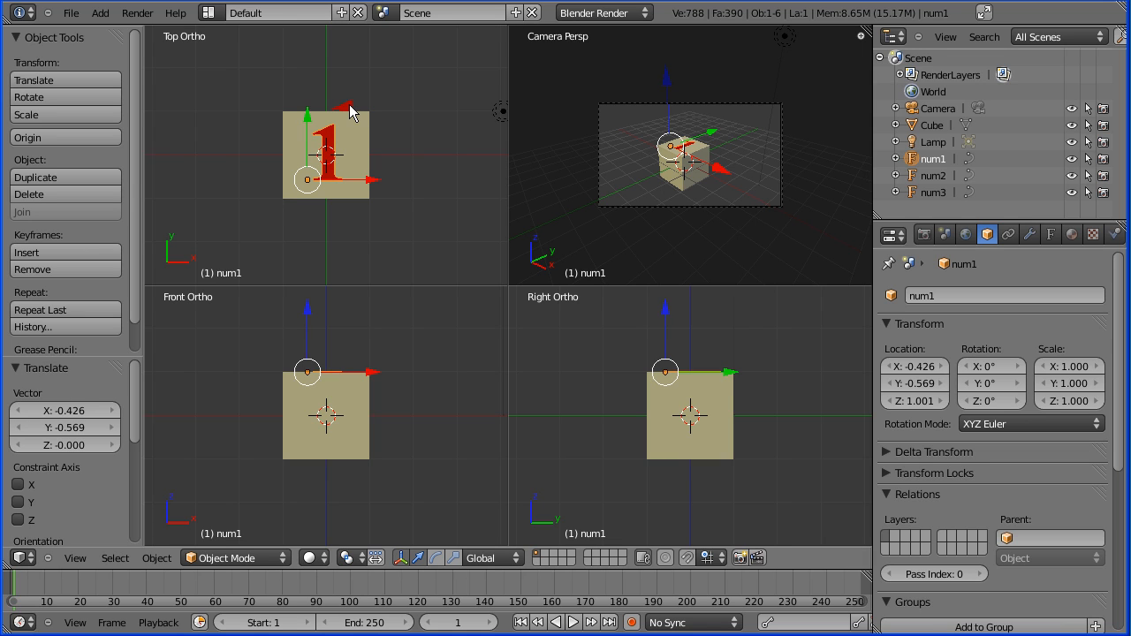
- Rotate num2 by 90° about the X axis and set its Y location to 1
left_click(939, 177)
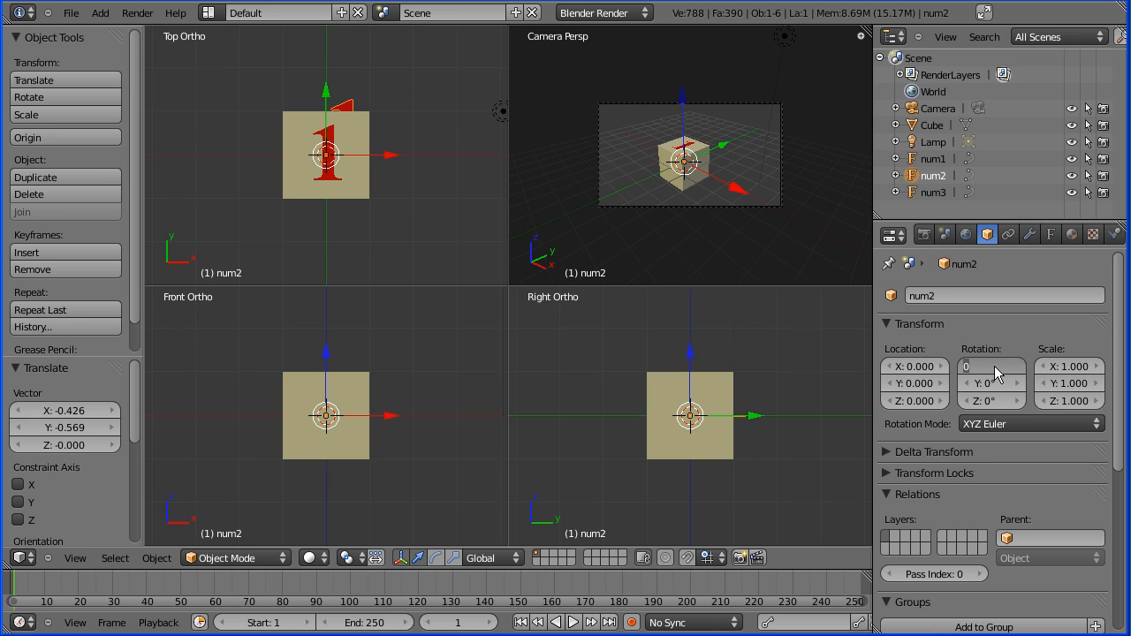
key("Return")
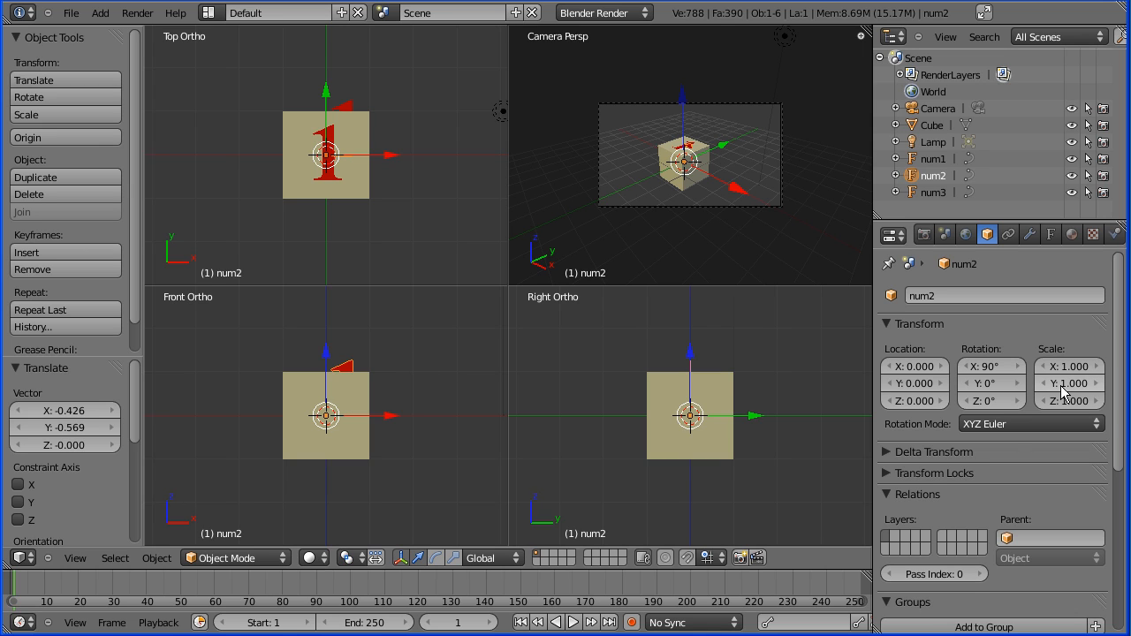
left_click(923, 389)
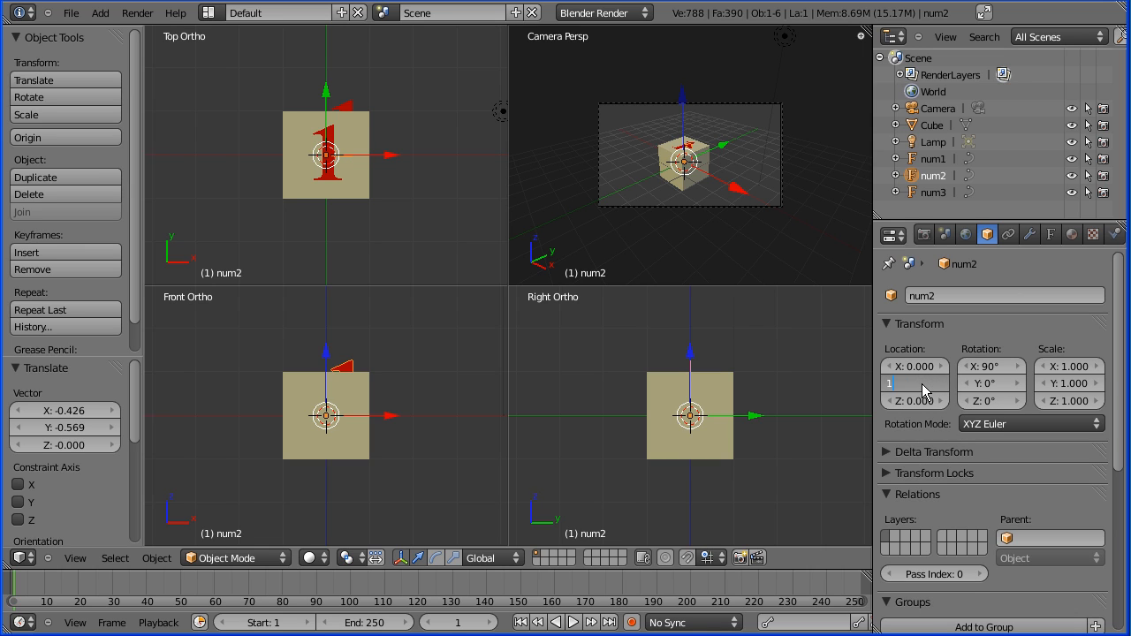
type("1")
key("Return")
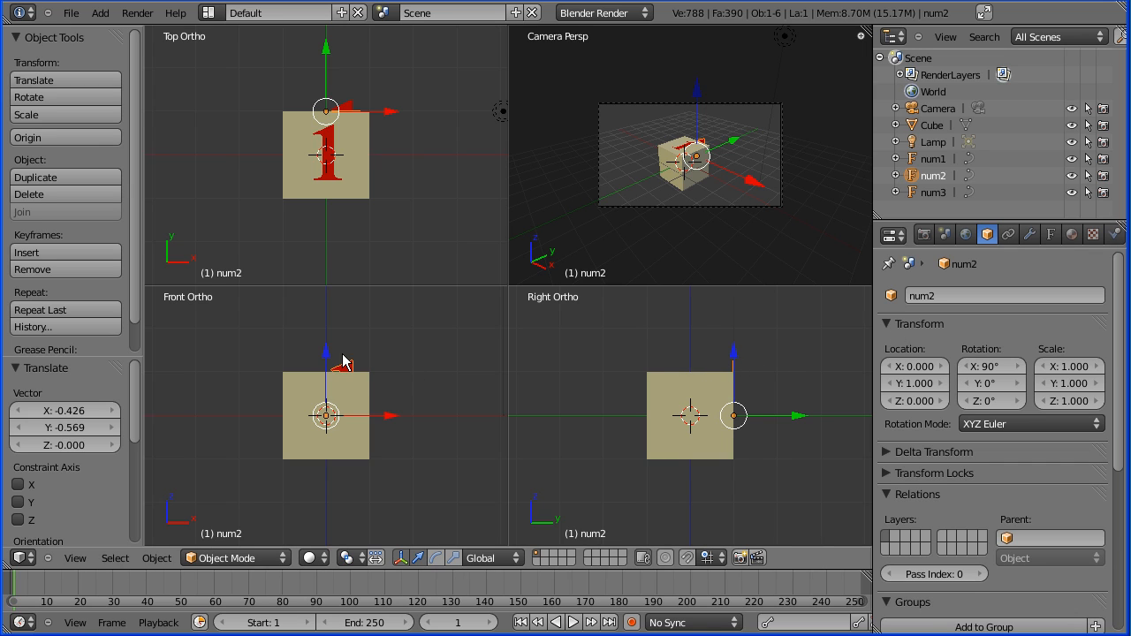
- Move num2 to the cube's front side at Y location -1, and refine the value to -1.001
left_click(921, 390)
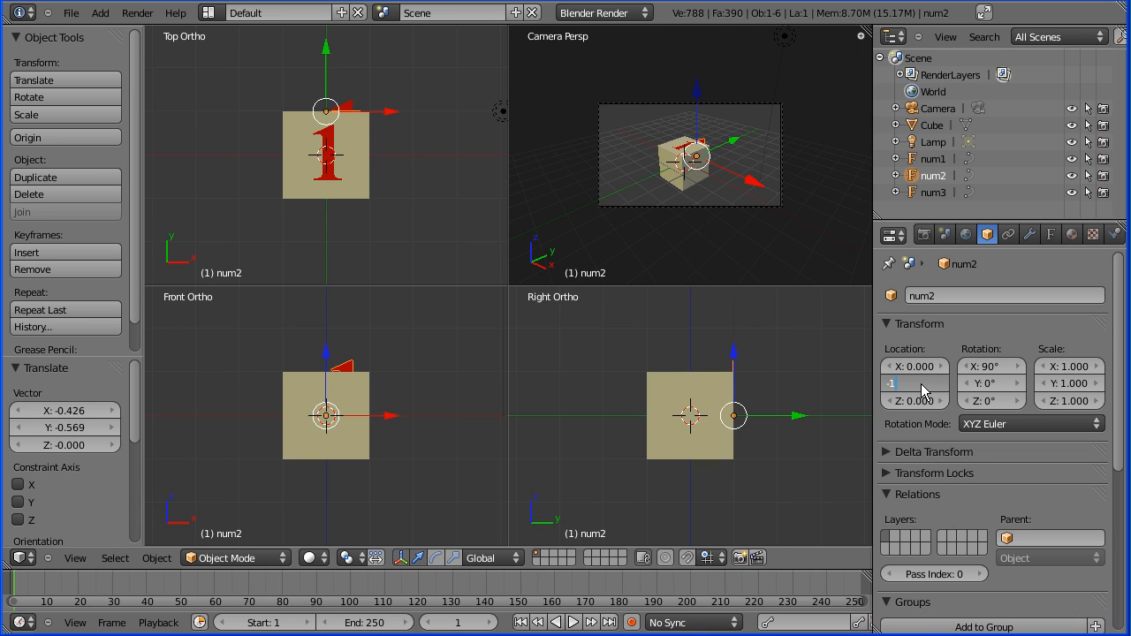
key("Return")
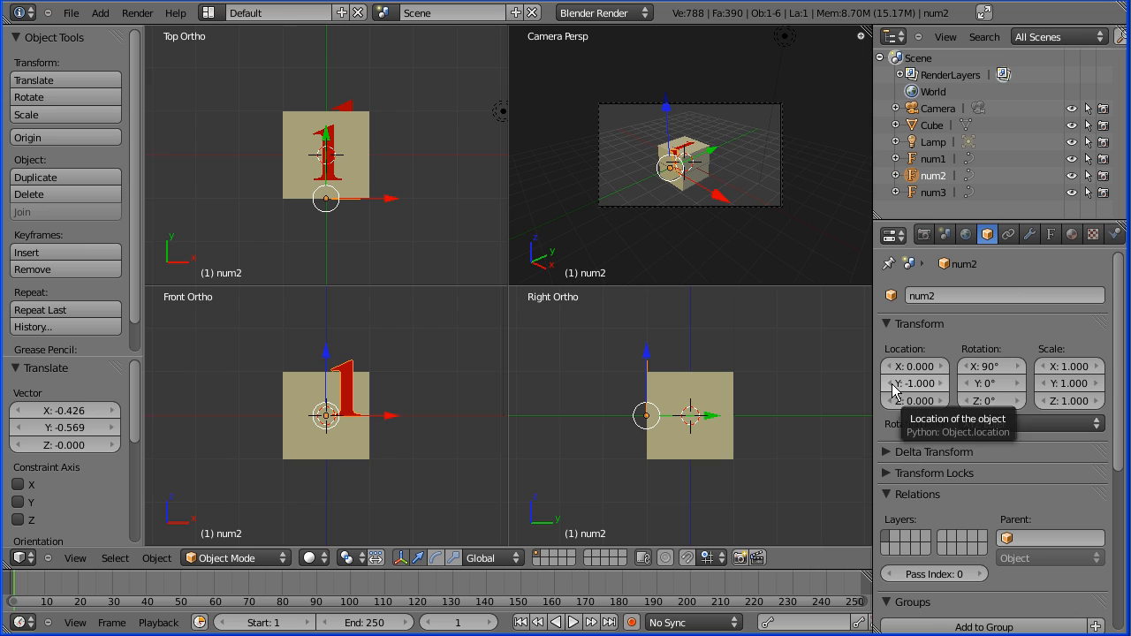
left_click(891, 383)
left_click(924, 386)
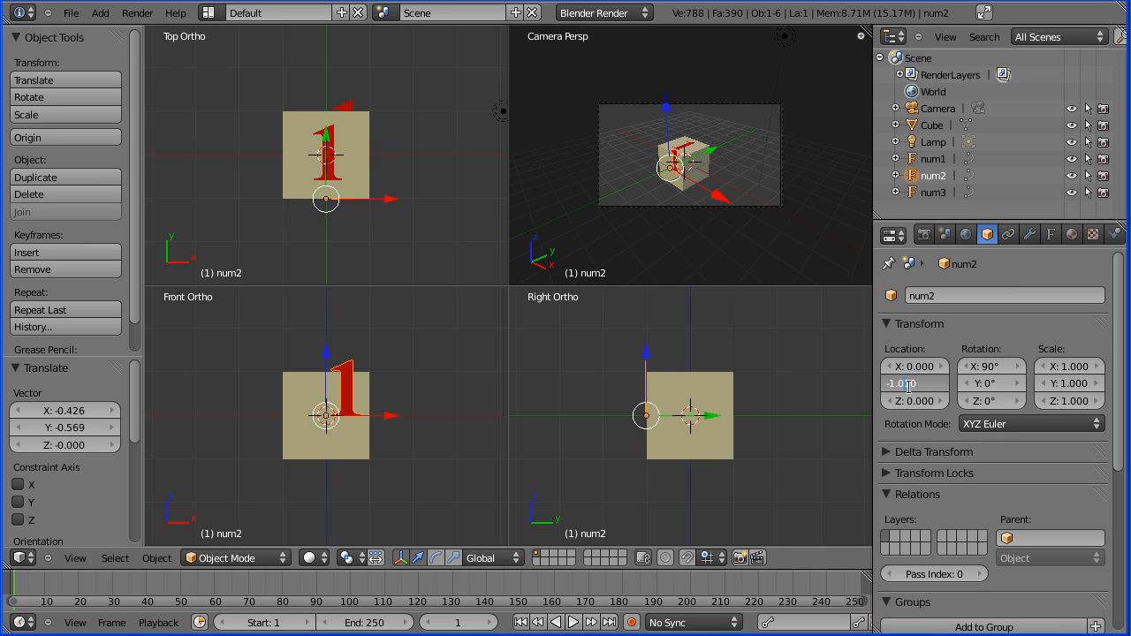
type("0")
key("Return")
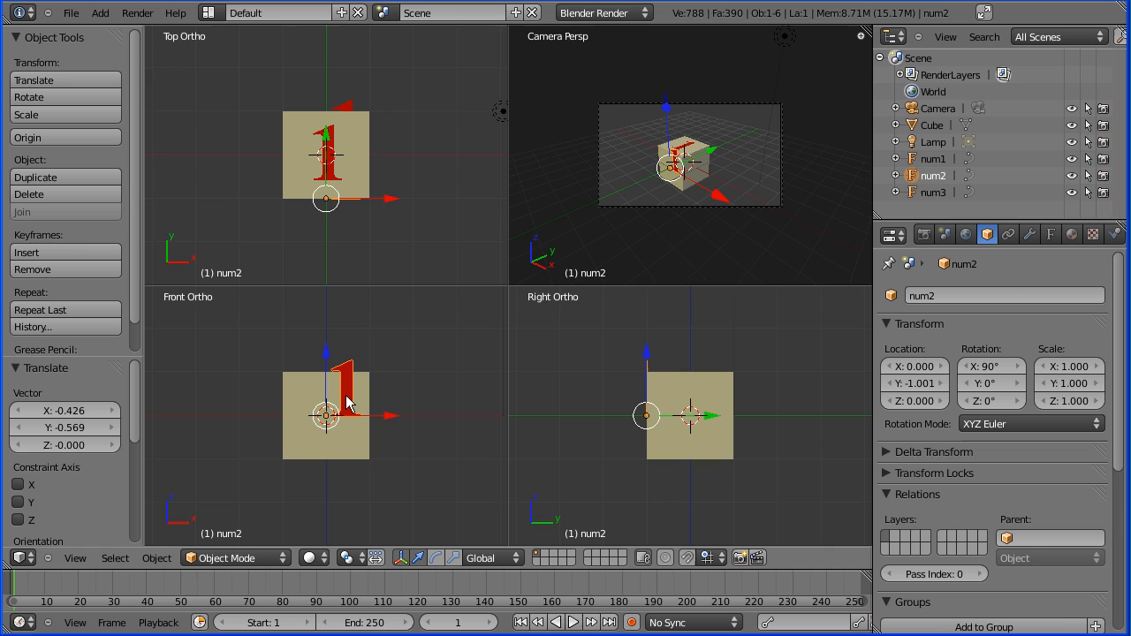
- Replace num2's text with 2 and centre the digit on the cube's front face, at about X -0.406, Z -0.629
left_click(225, 557)
left_click(232, 522)
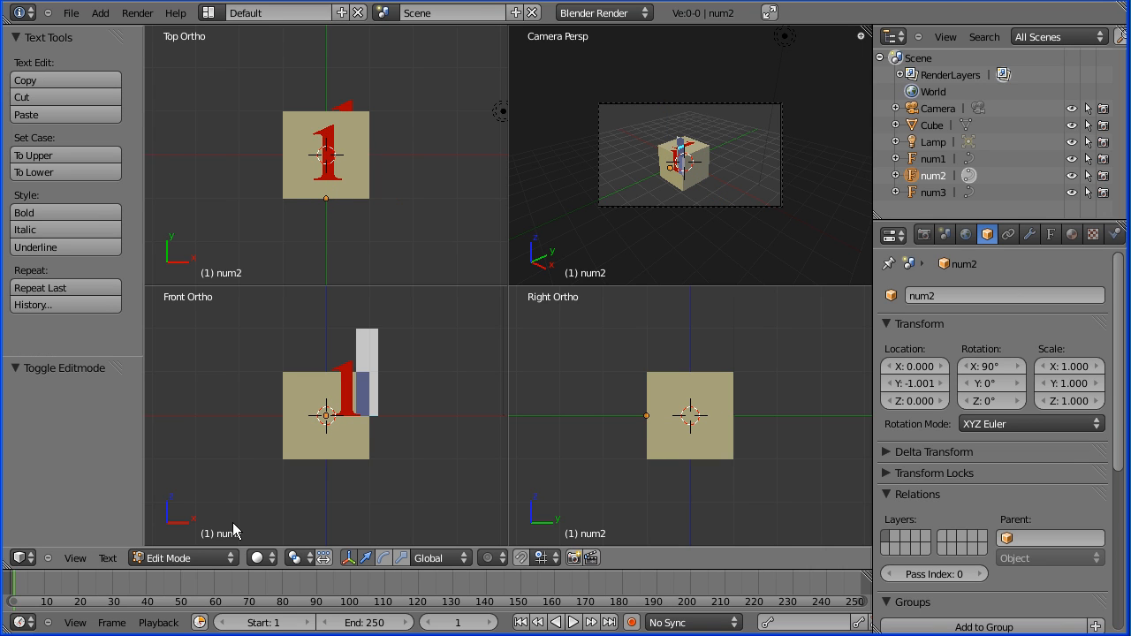
key("BackSpace")
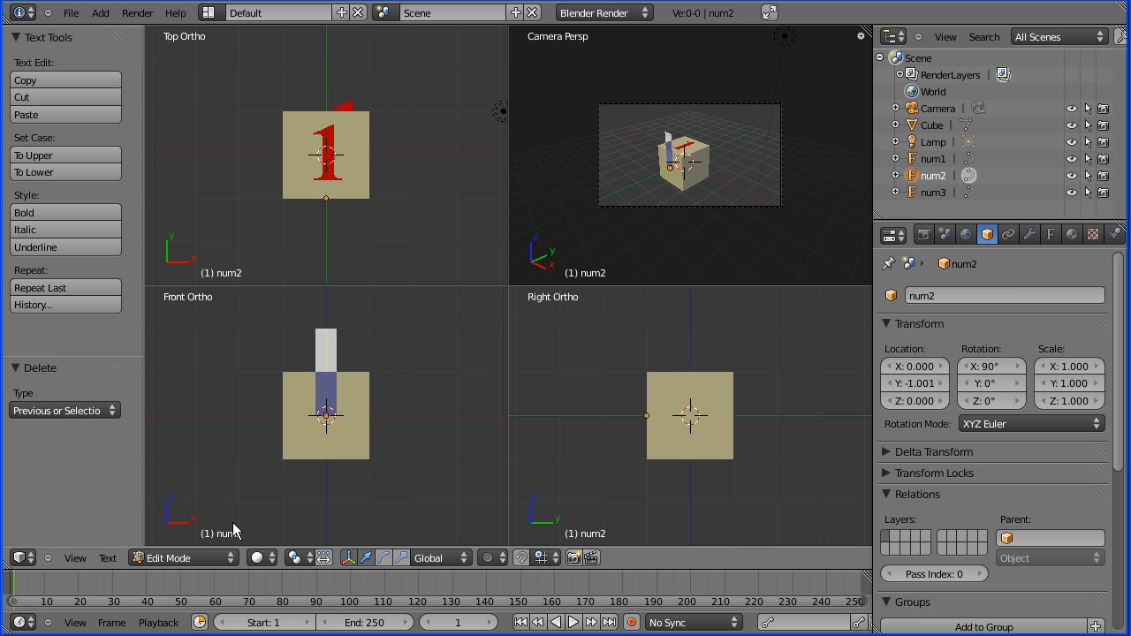
type("2")
key("Return")
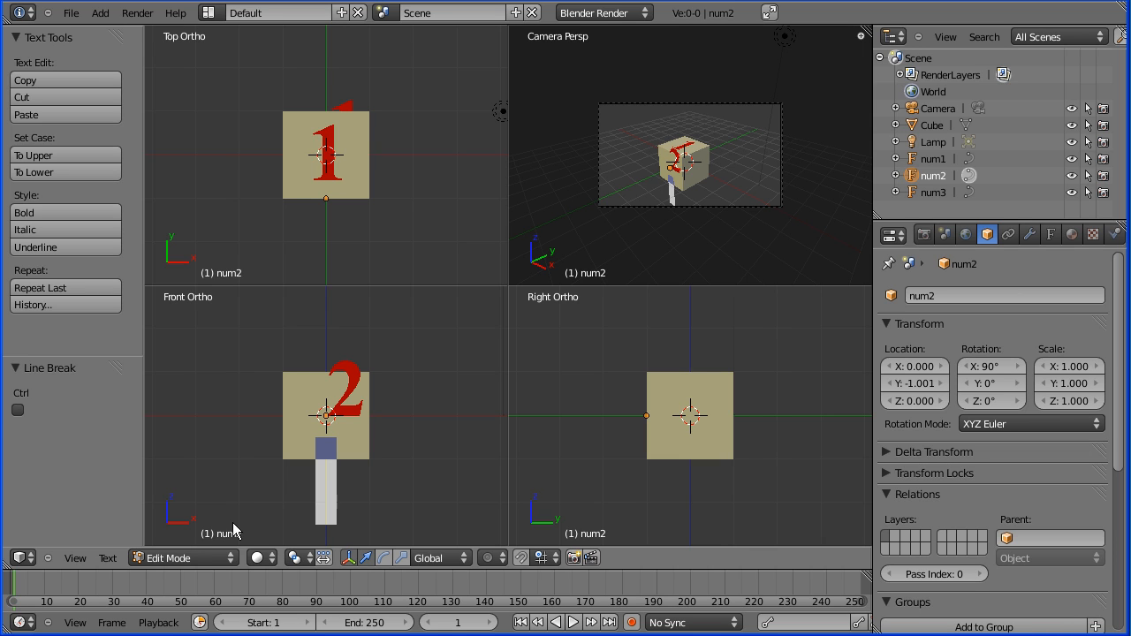
key("BackSpace")
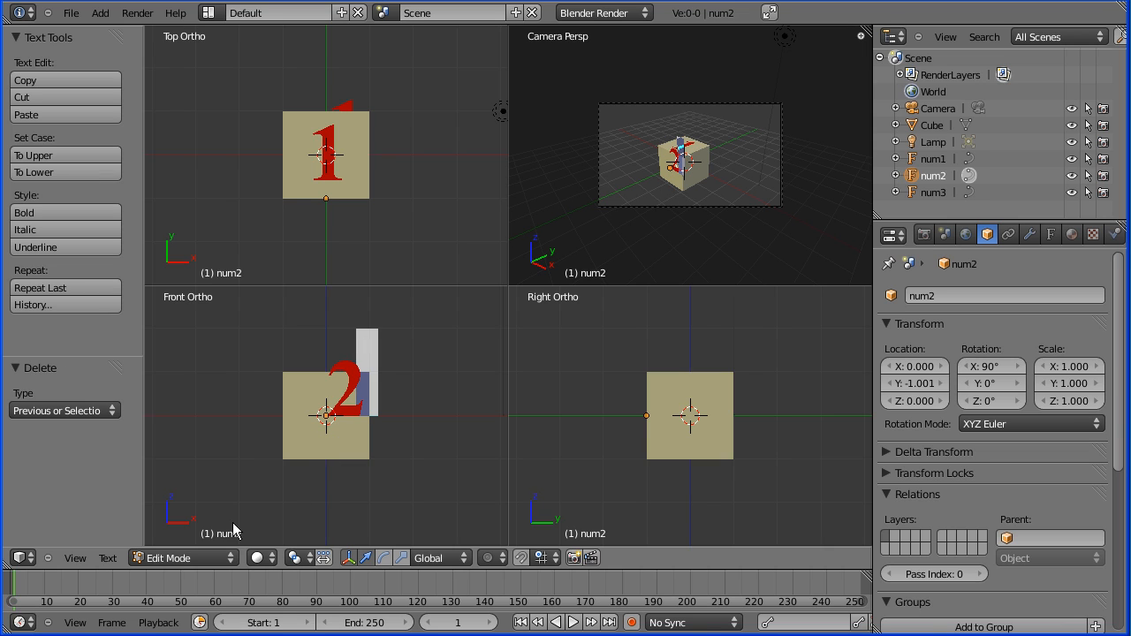
left_click(198, 557)
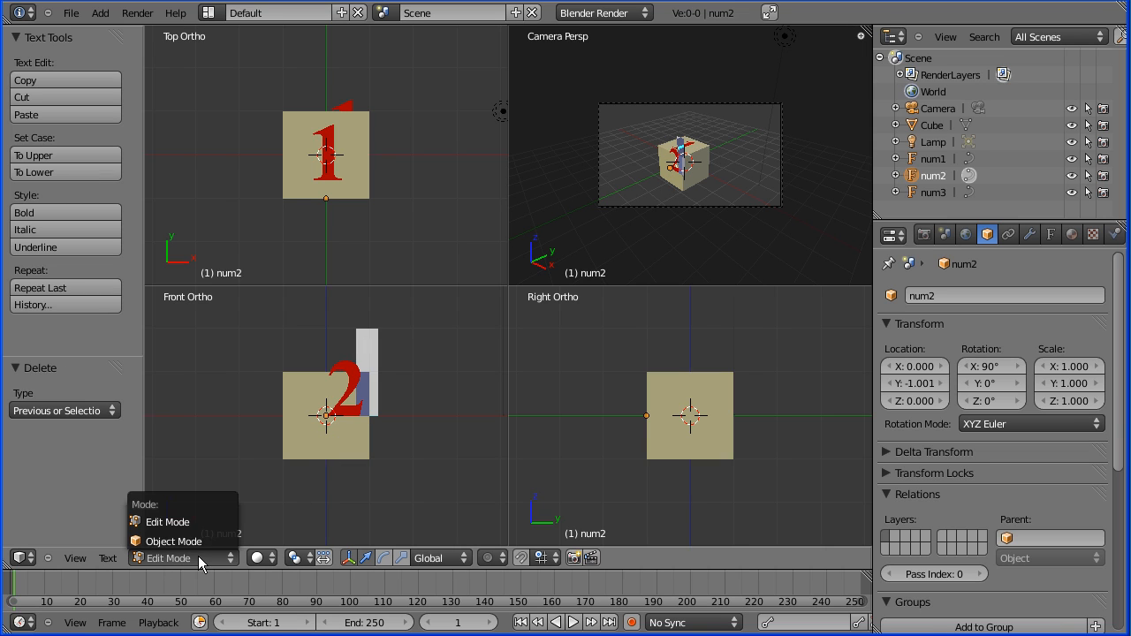
left_click(198, 541)
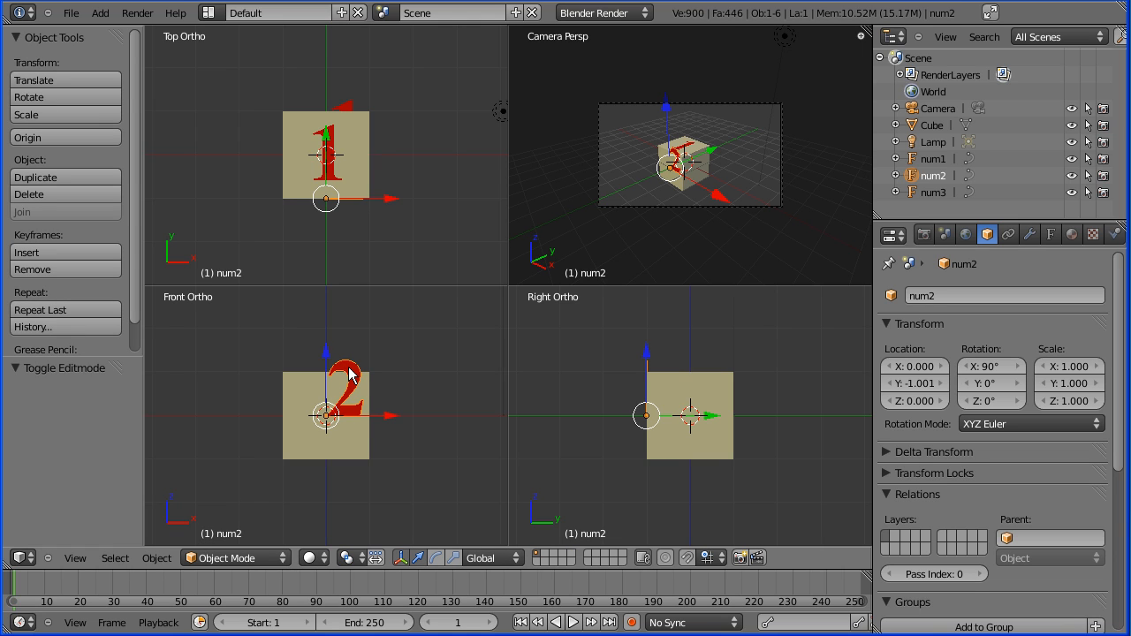
key("g")
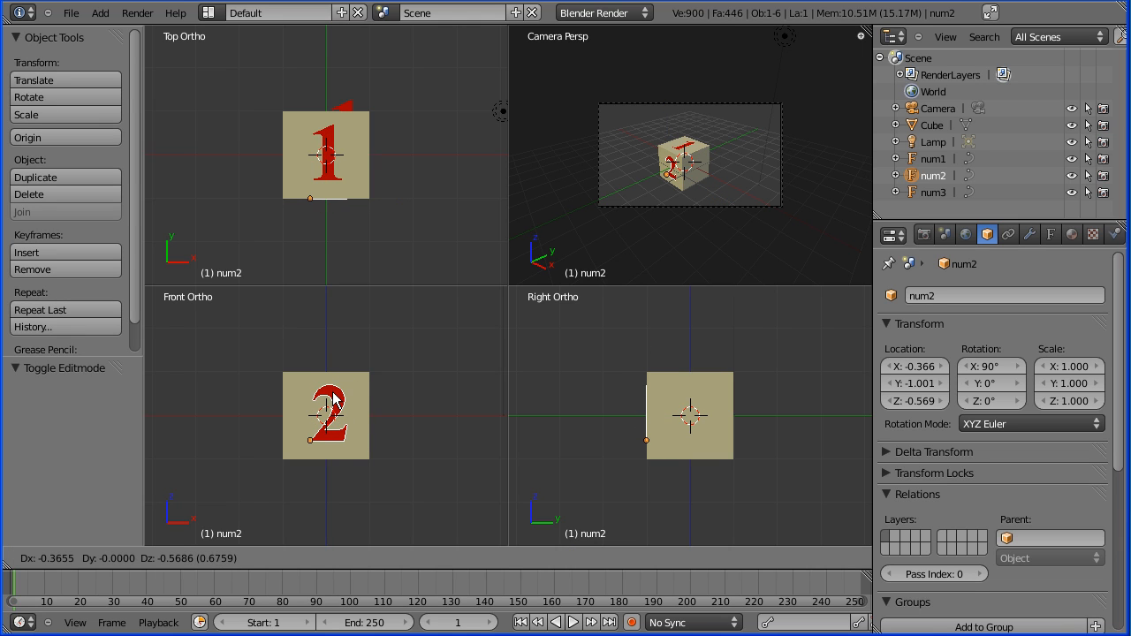
left_click(334, 400)
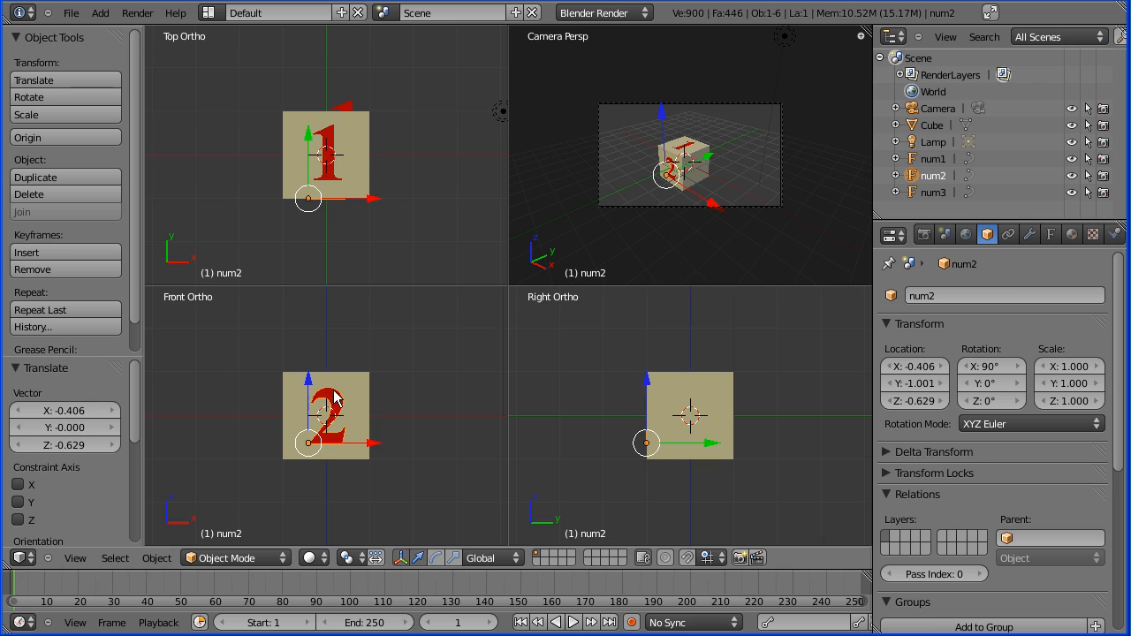
- Rotate num3 by 90° about the Y axis and set its X location to 1
right_click(346, 106)
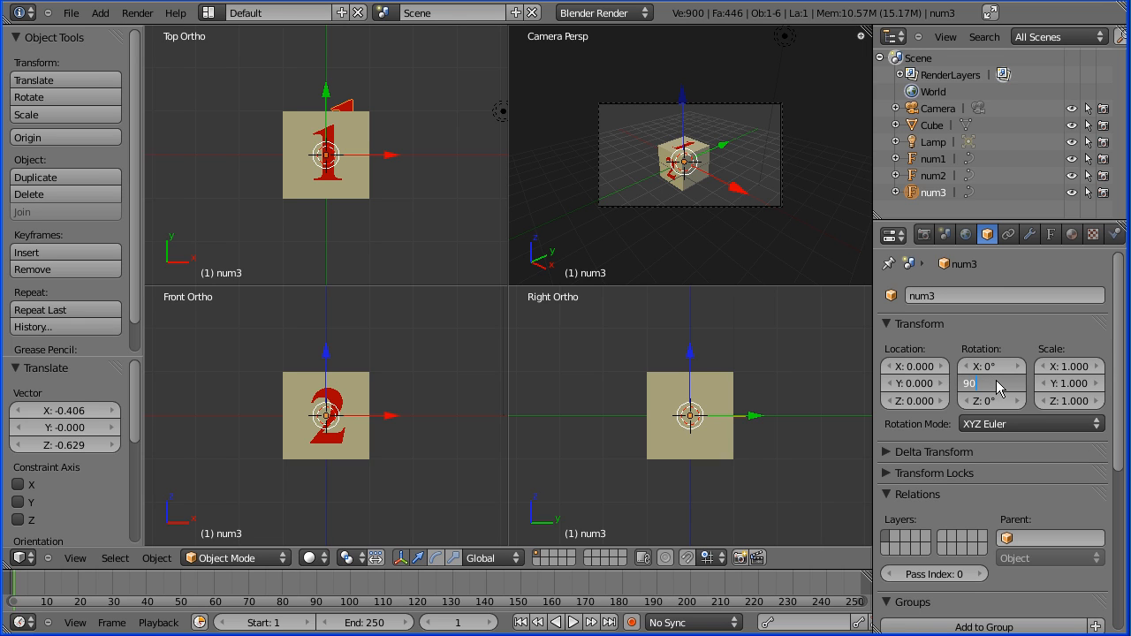
key("Return")
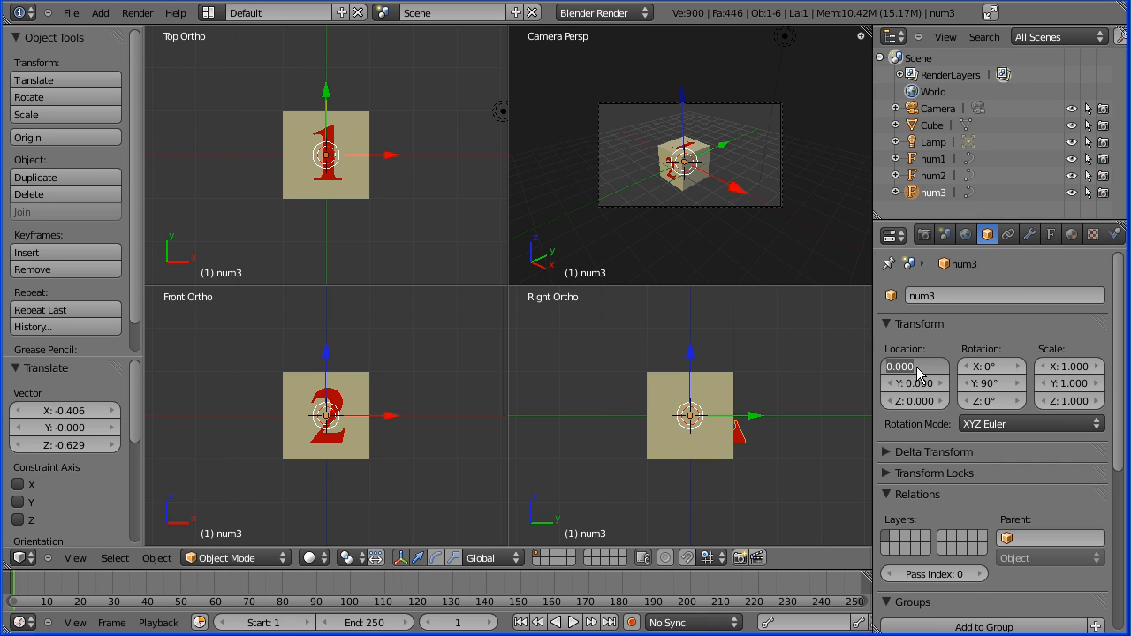
key("Return")
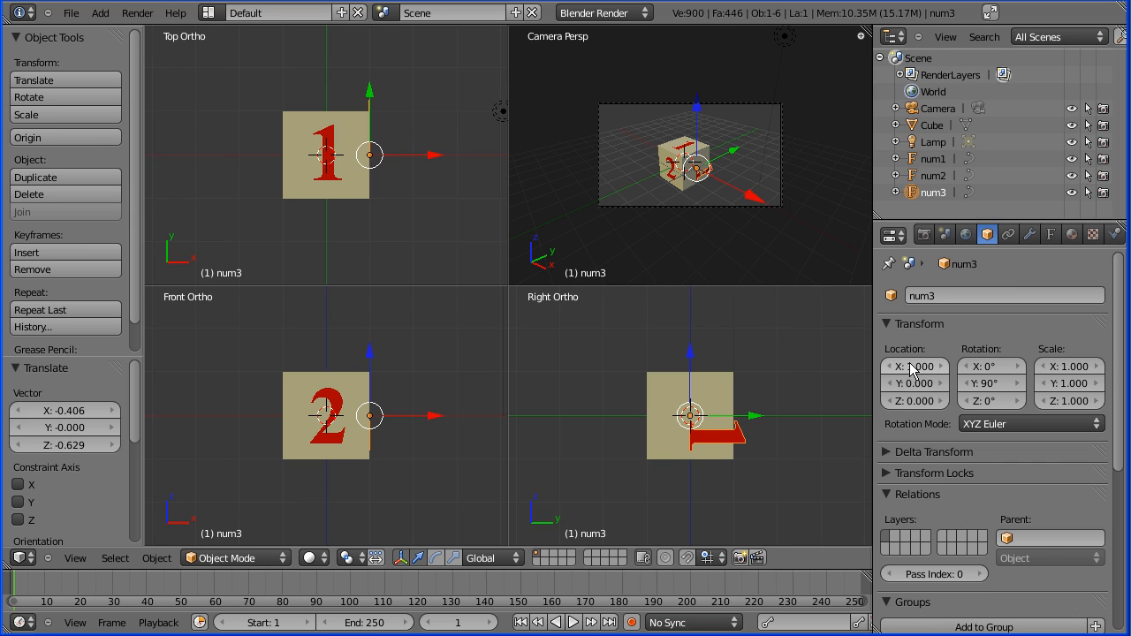
- Set num3's X location to 1.001 and move the digit onto the cube's right face, at about Y -0.548, Z 0.447
left_click(941, 365)
left_click(922, 366)
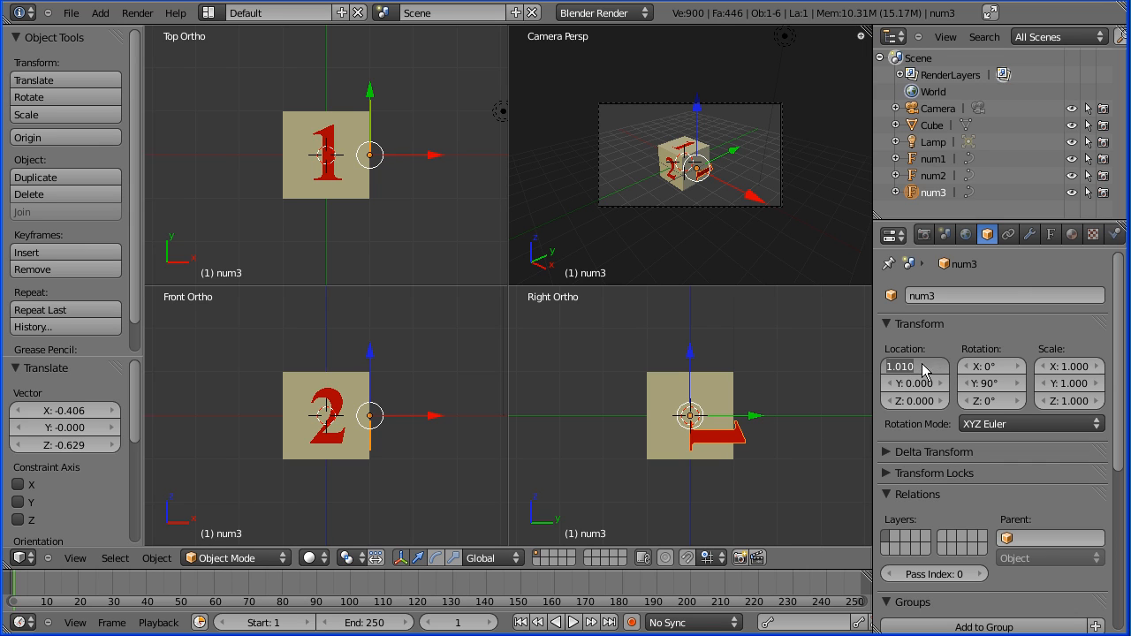
left_click(902, 365)
type("0")
key("Return")
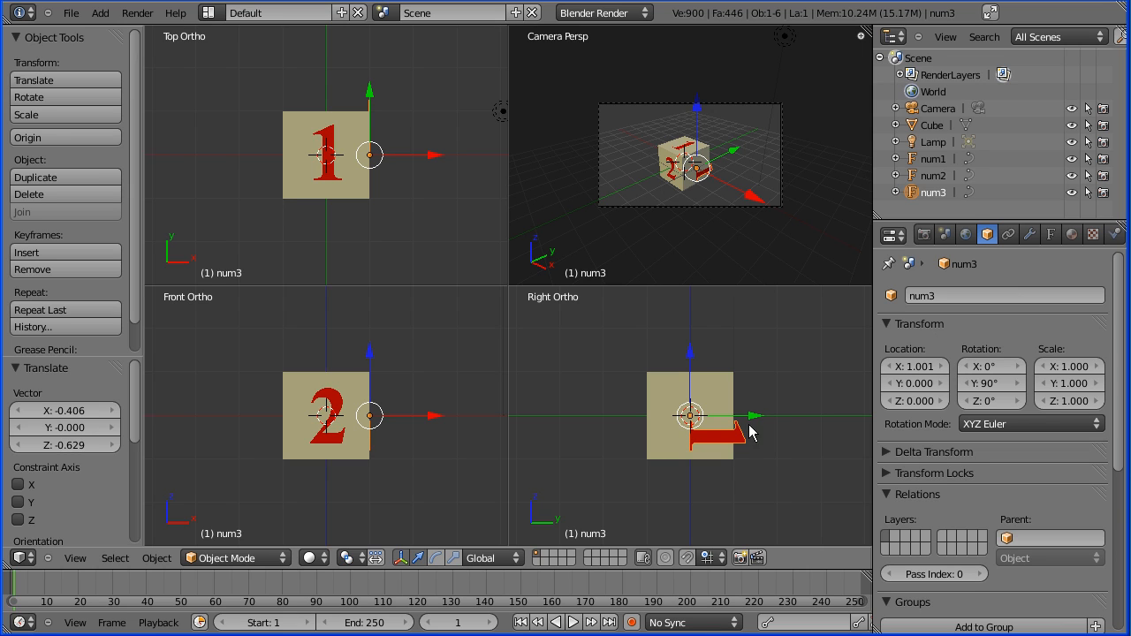
key("g")
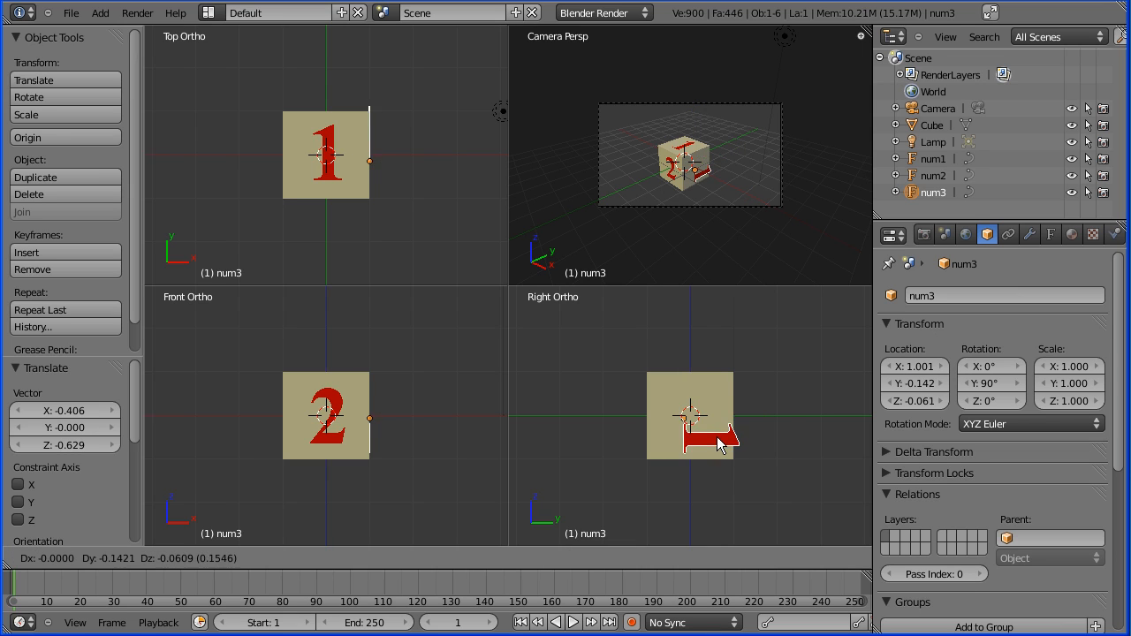
left_click(700, 417)
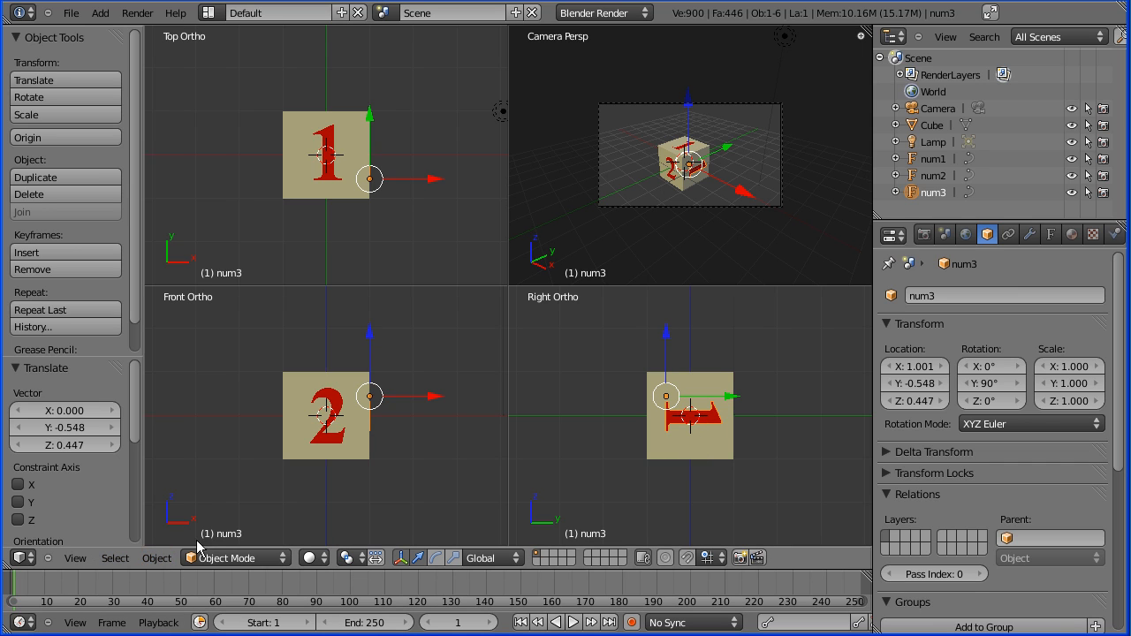
- Replace num3's text with 3 and re-centre the digit on the cube's right face, at about Y -0.609, Z 0.386
left_click(223, 559)
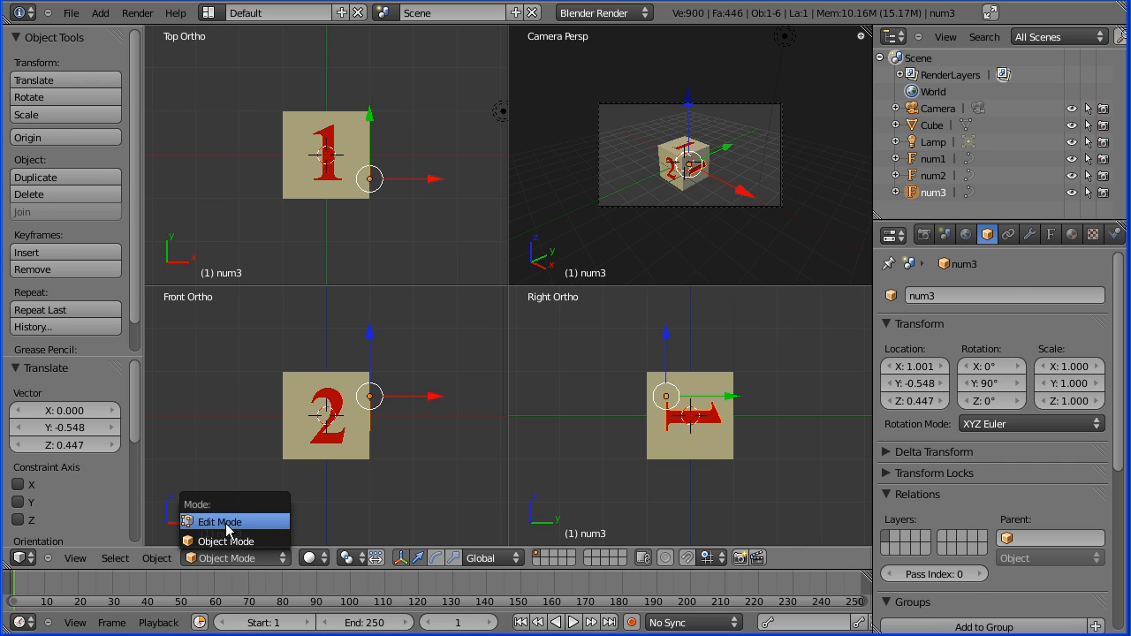
left_click(227, 526)
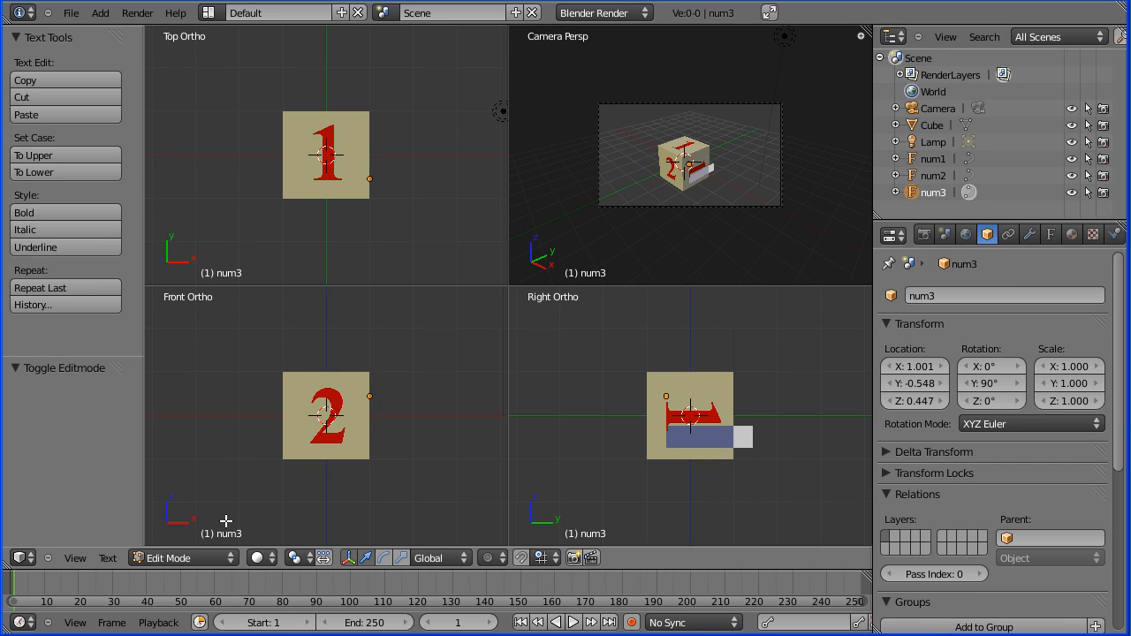
key("BackSpace")
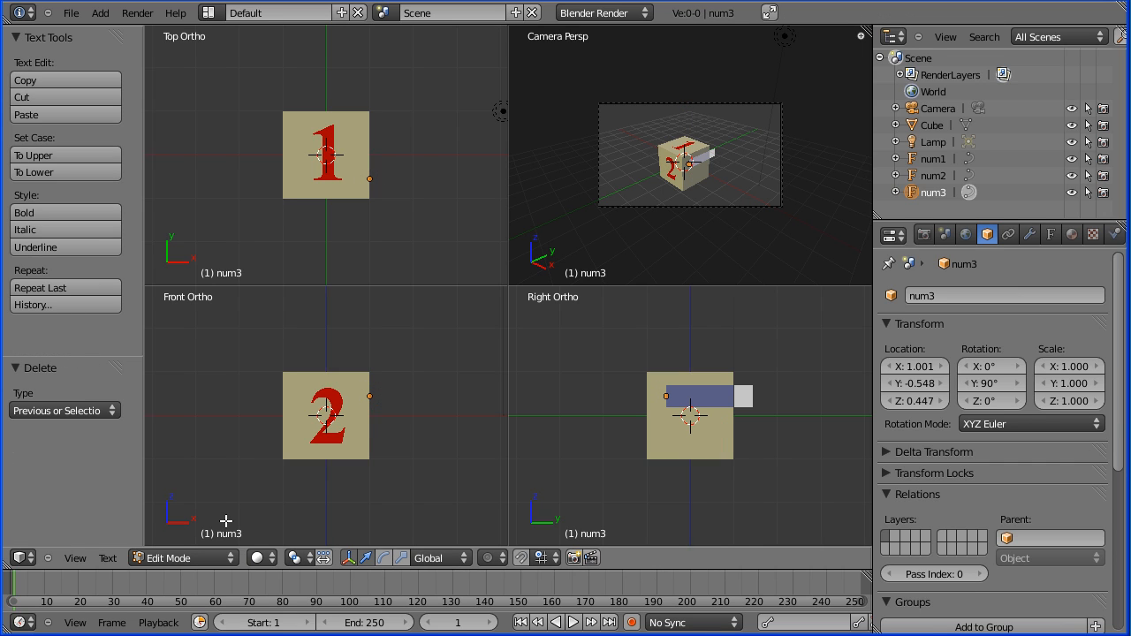
type("3")
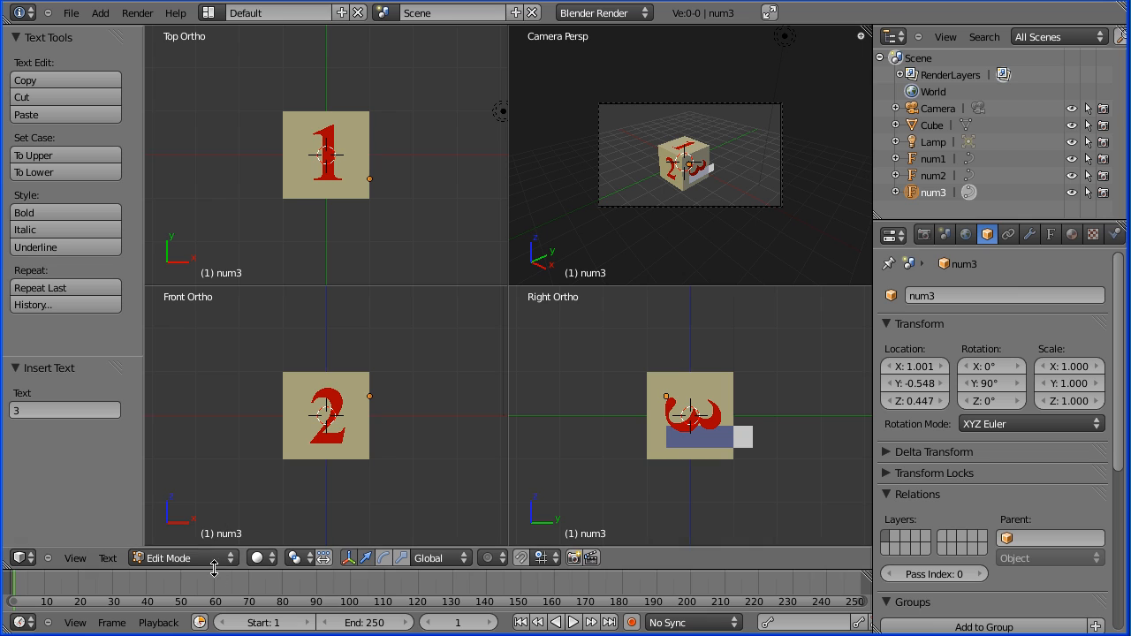
left_click(213, 559)
left_click(198, 541)
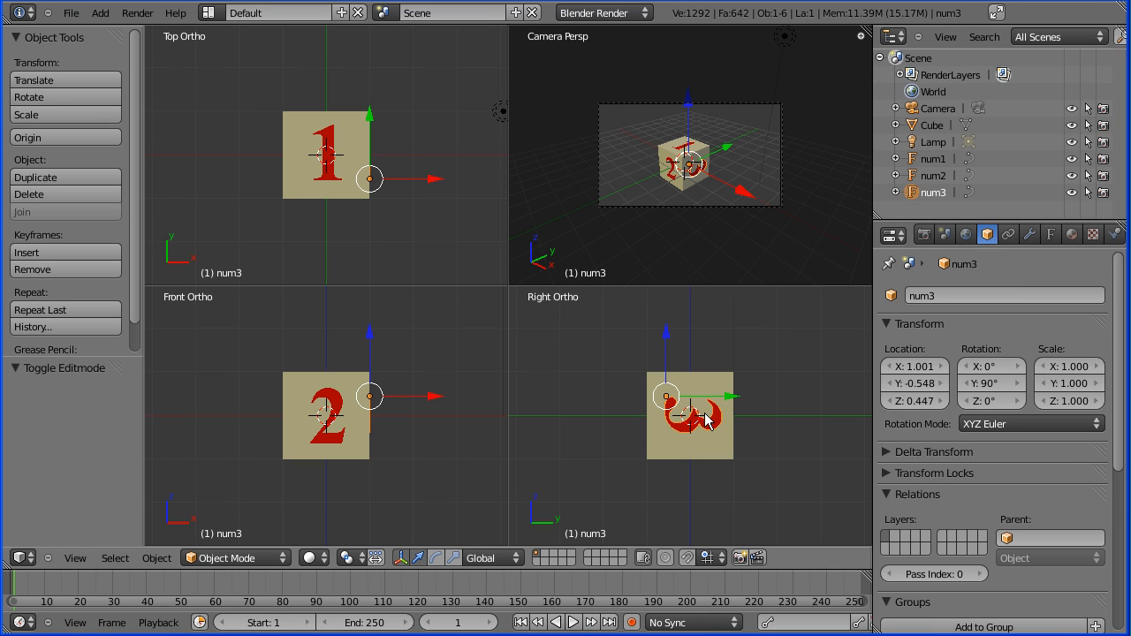
key("g")
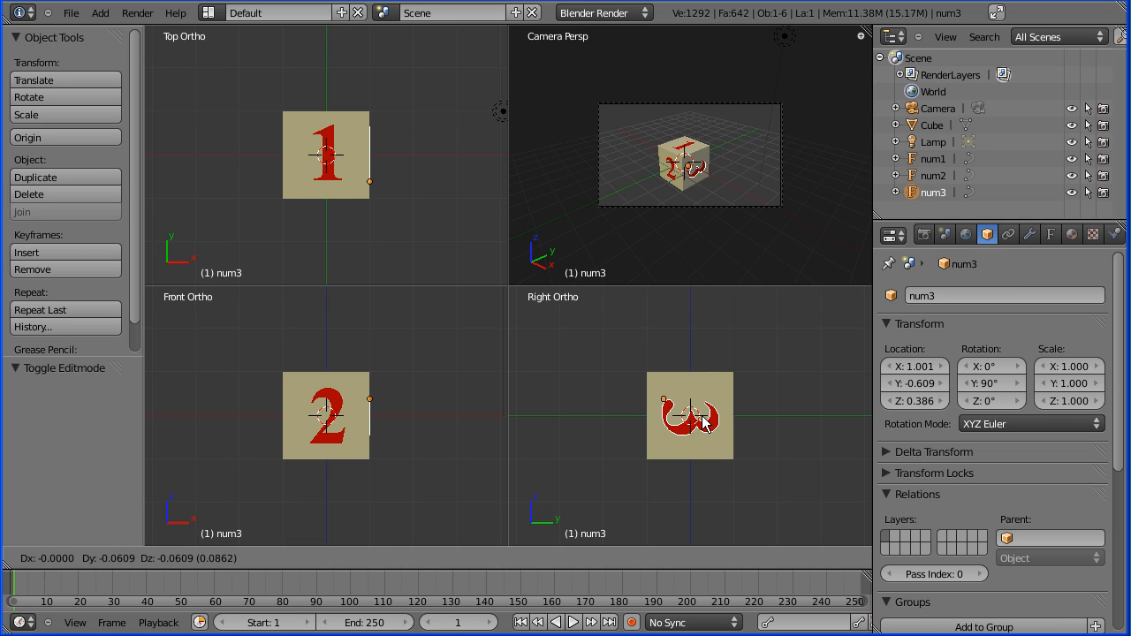
left_click(704, 424)
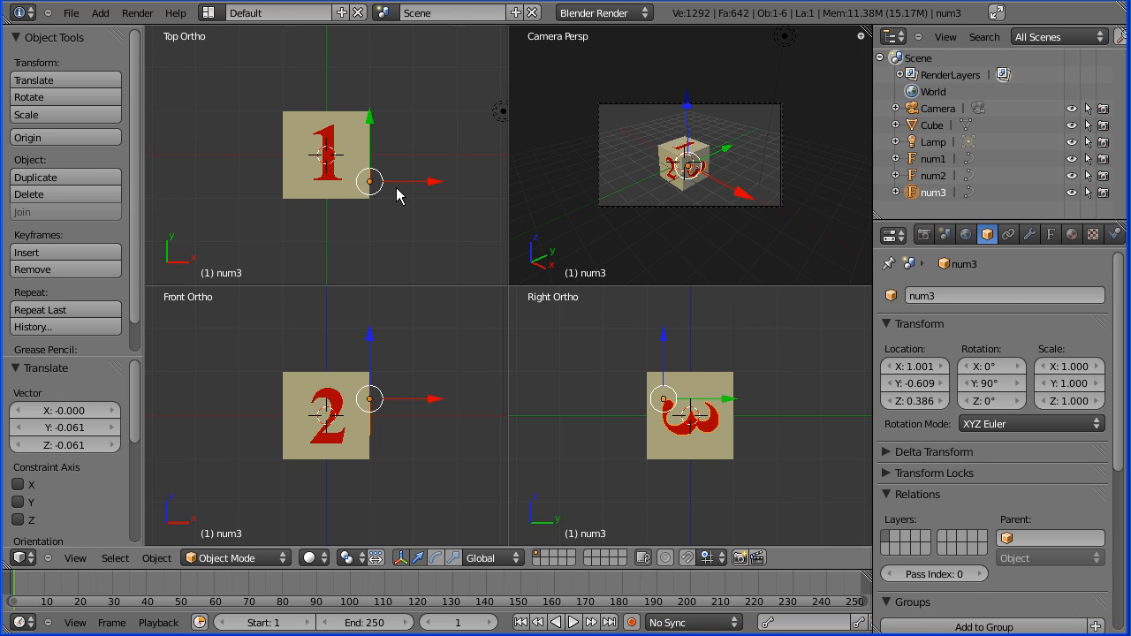
- Convert the num1 text on the cube's top face into a mesh
right_click(324, 173)
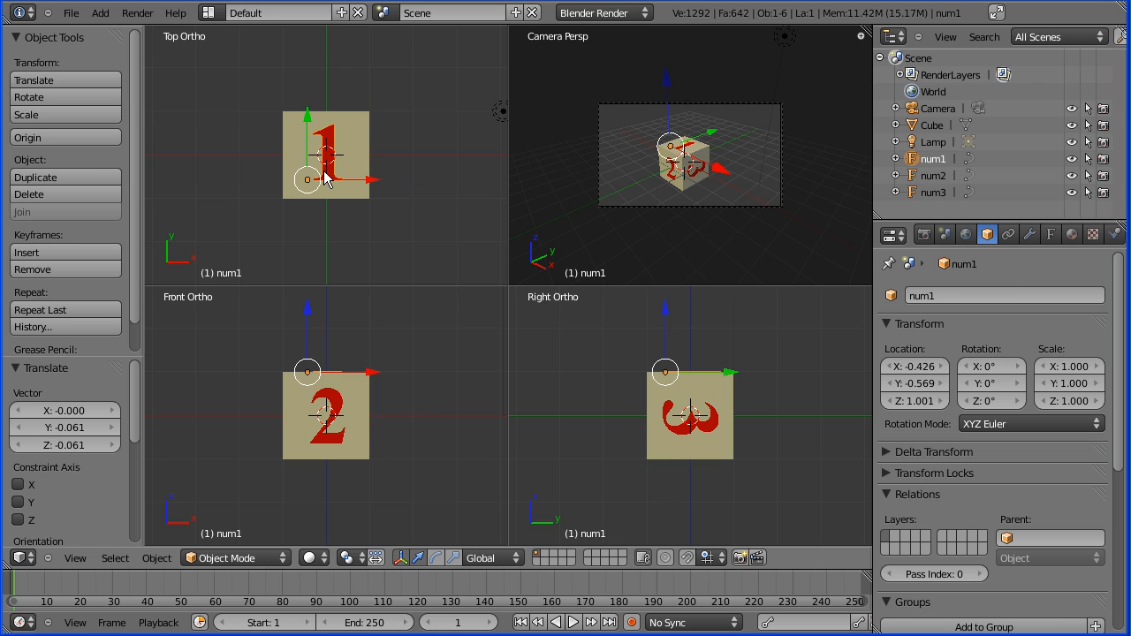
left_click(157, 559)
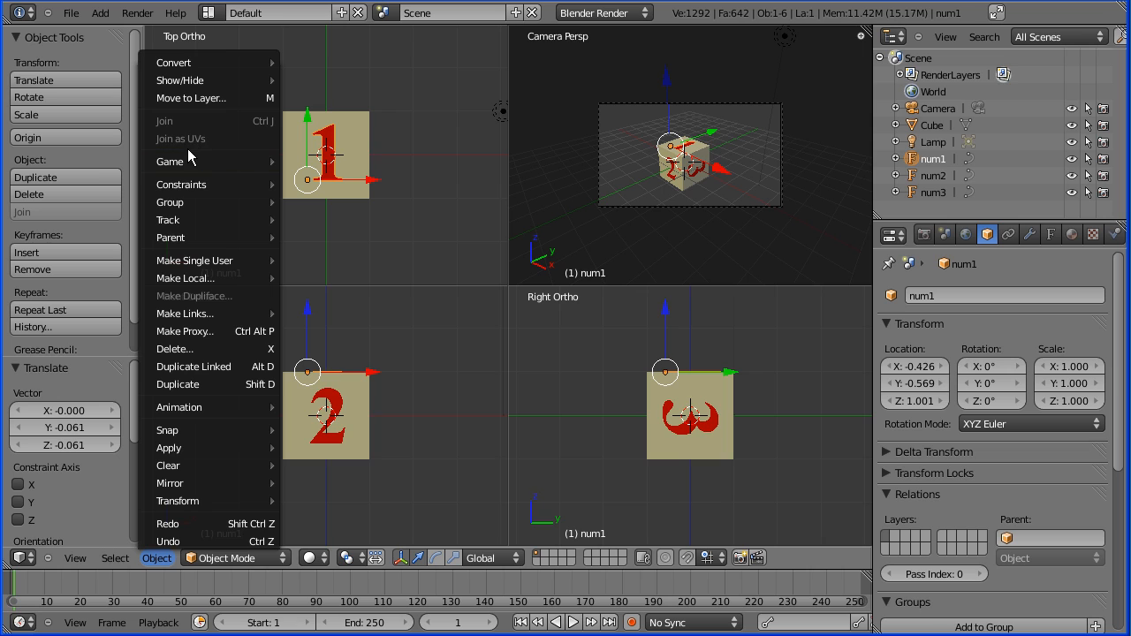
mouse_move(199, 63)
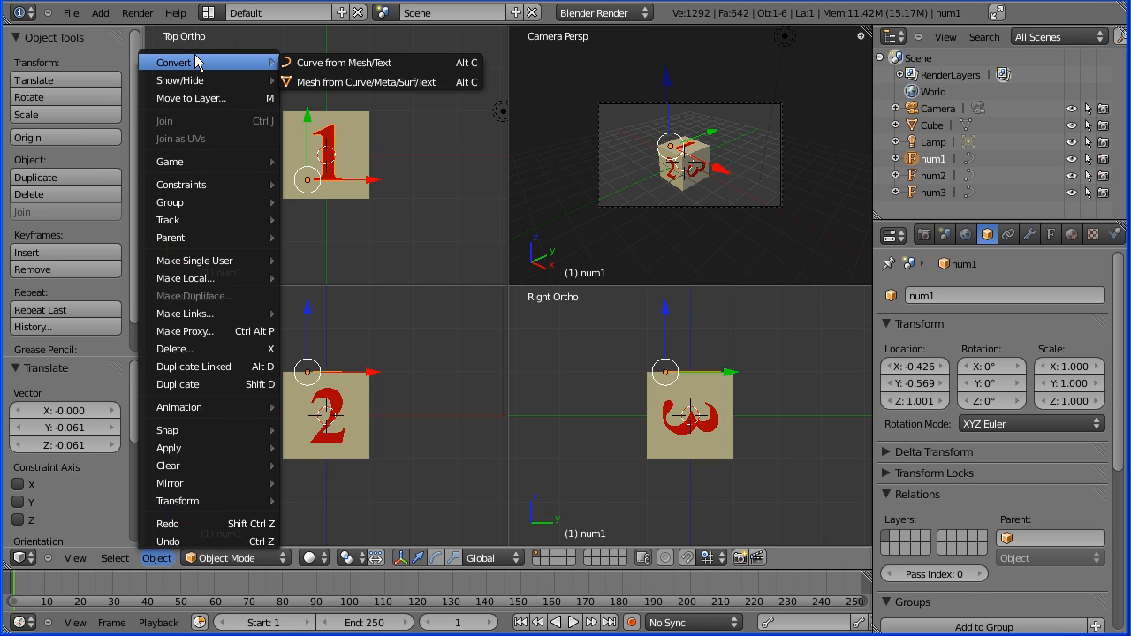
left_click(348, 82)
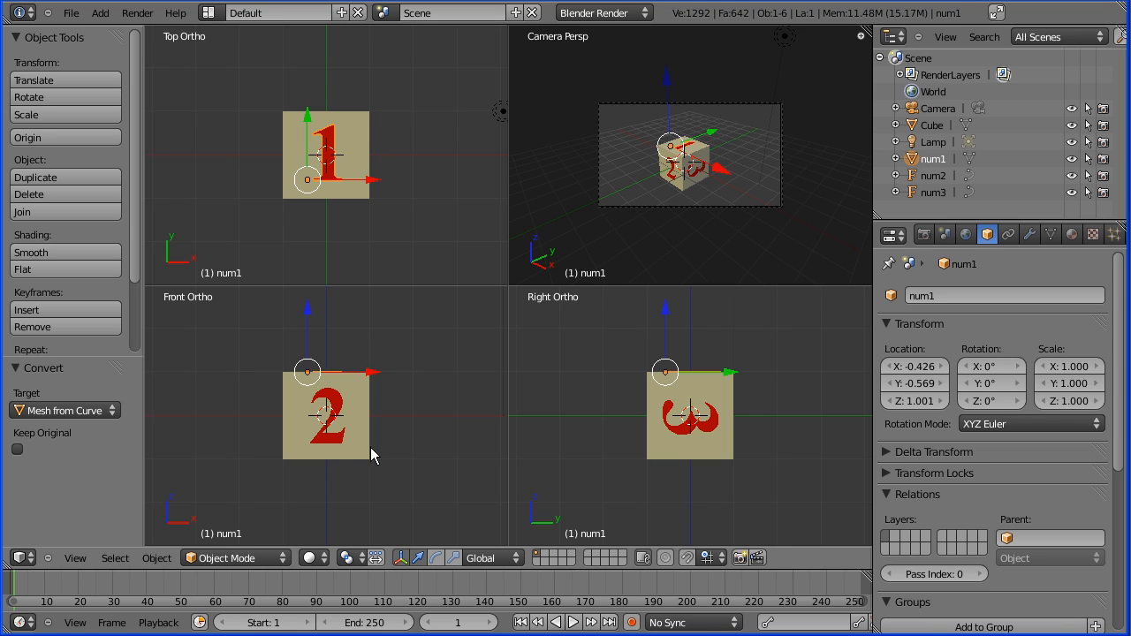
- Convert the num2 text on the cube's front face into a mesh
right_click(341, 448)
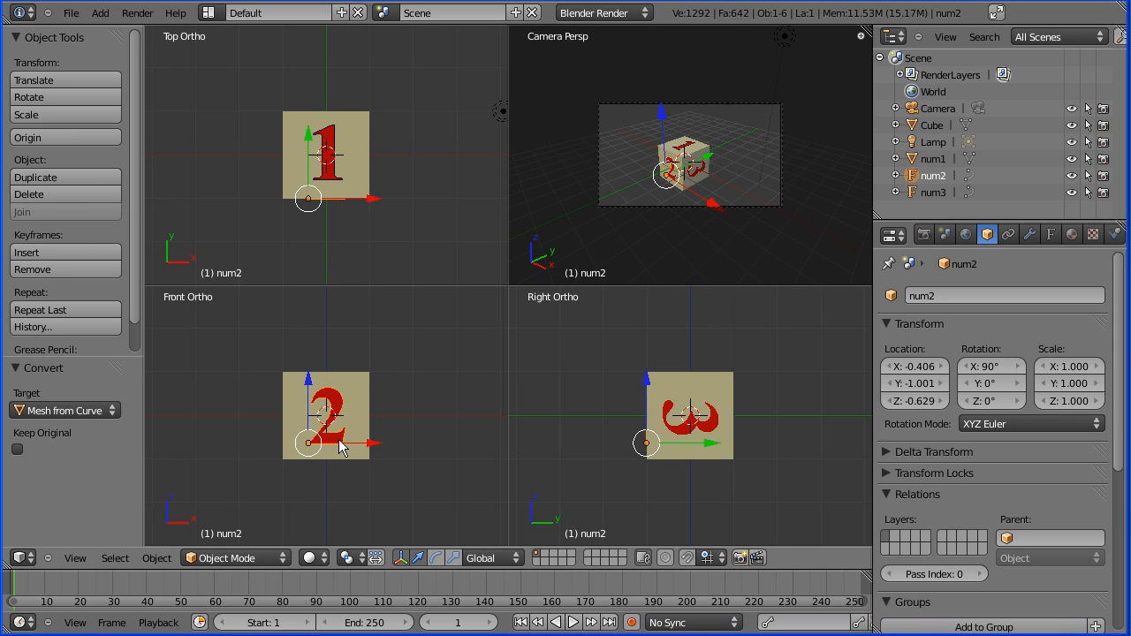
left_click(156, 558)
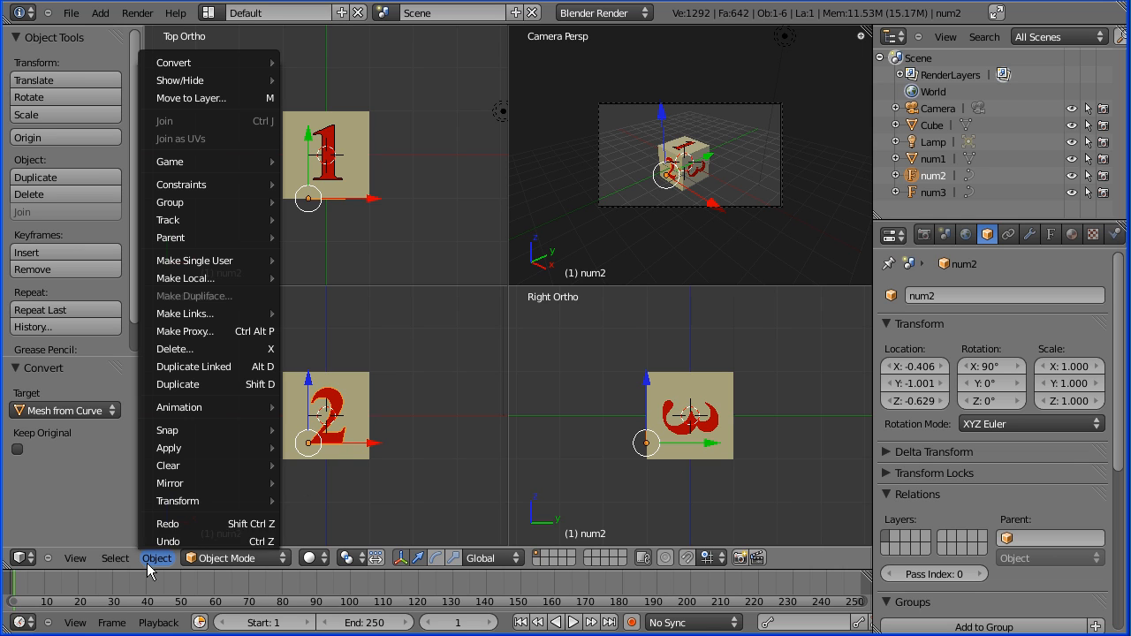
mouse_move(235, 62)
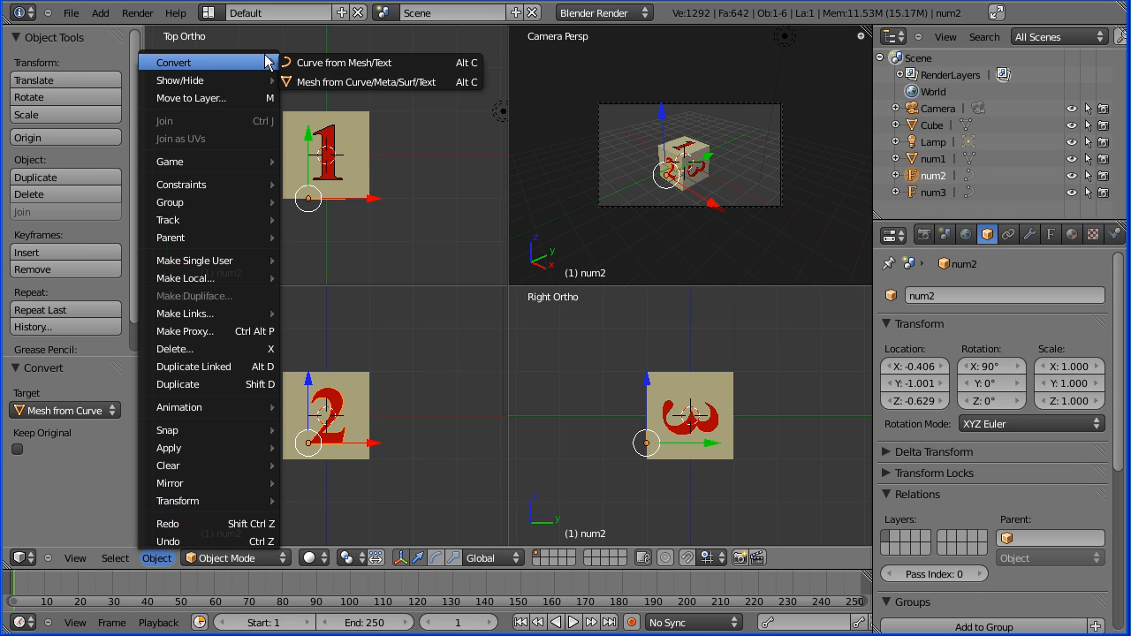
left_click(334, 82)
- Convert the num3 text on the cube's right face into a mesh
right_click(686, 431)
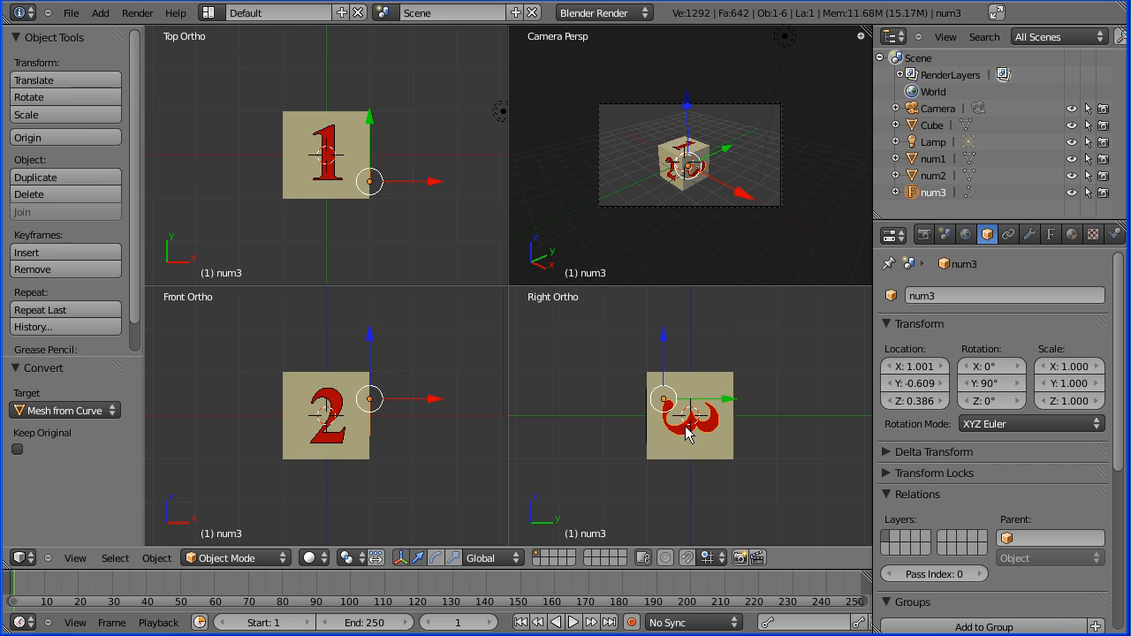
left_click(156, 558)
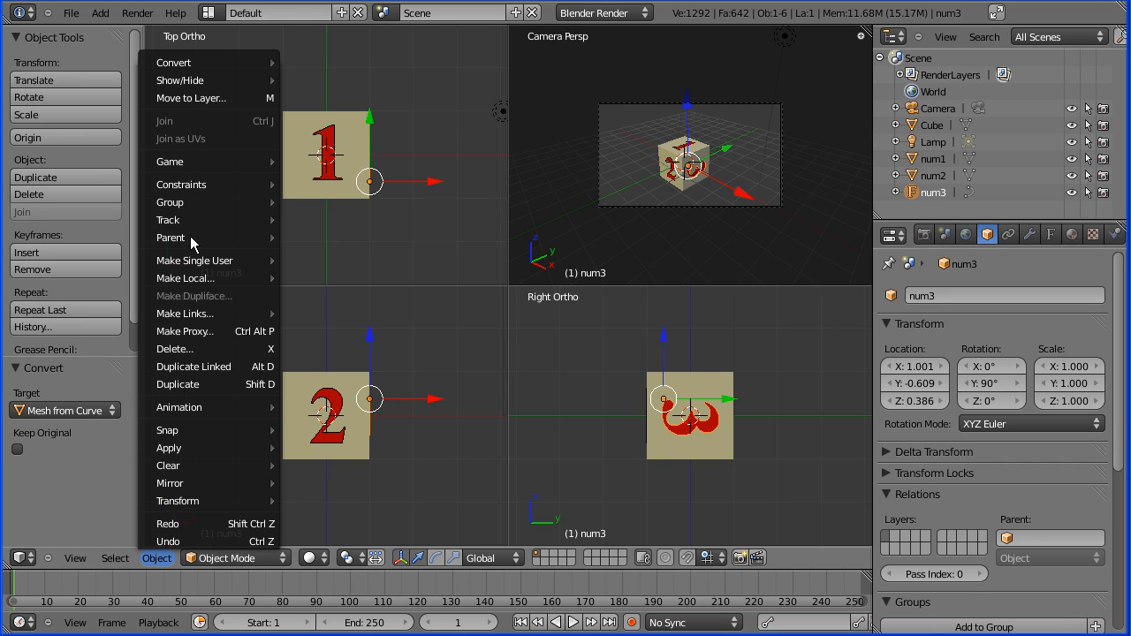
mouse_move(214, 62)
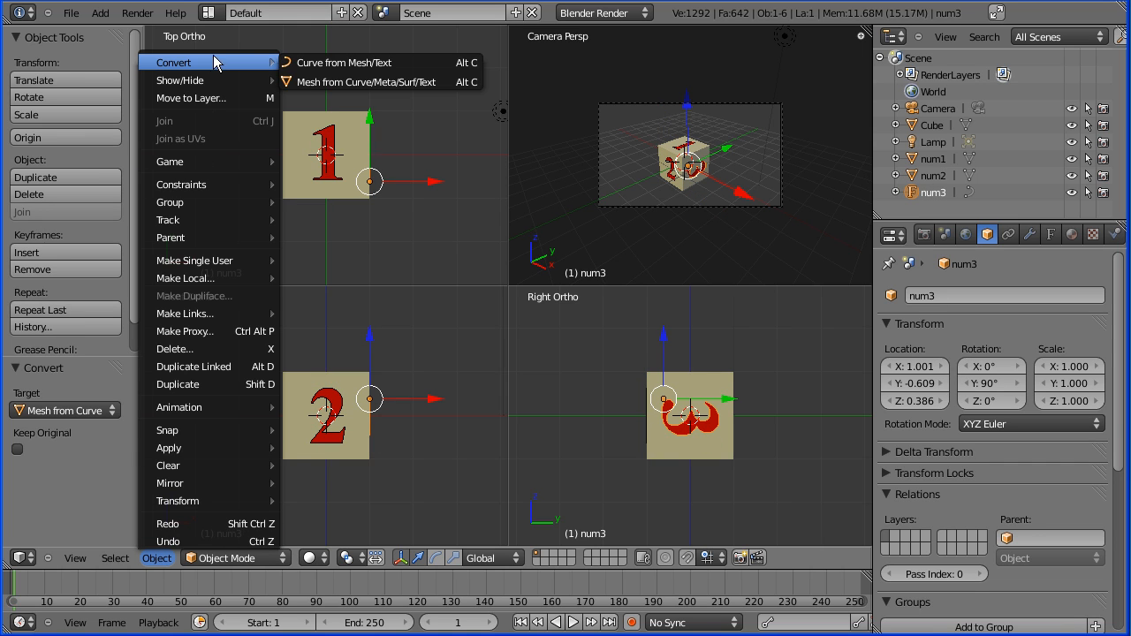
left_click(321, 82)
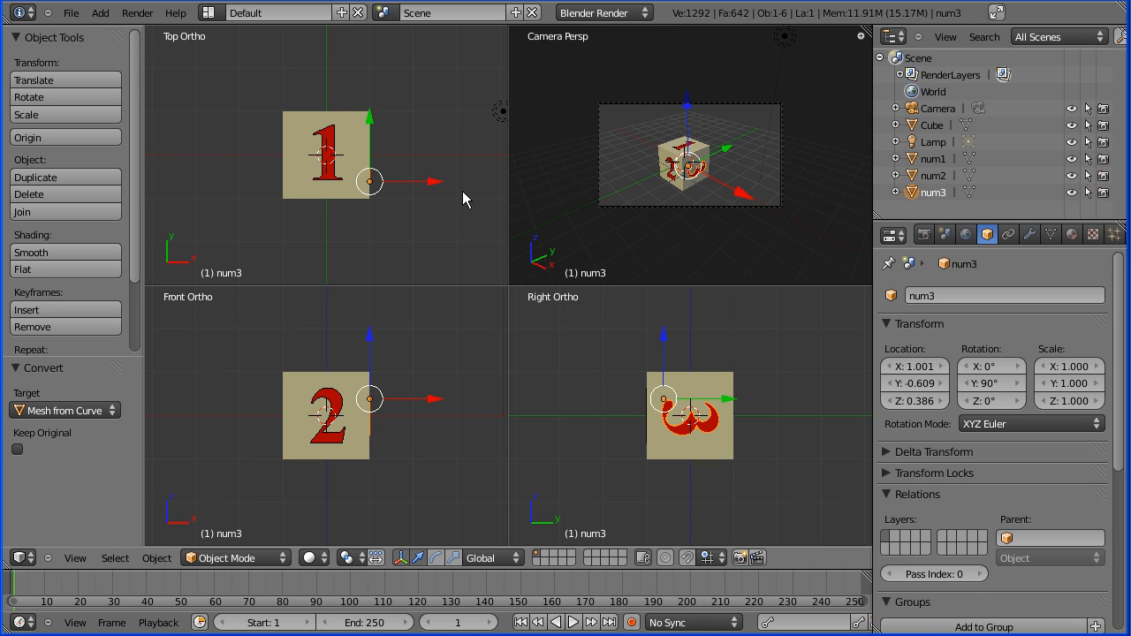
- Join the num1, num2 and num3 meshes with the cube into one object, keeping Cube as the active object
right_click(338, 443)
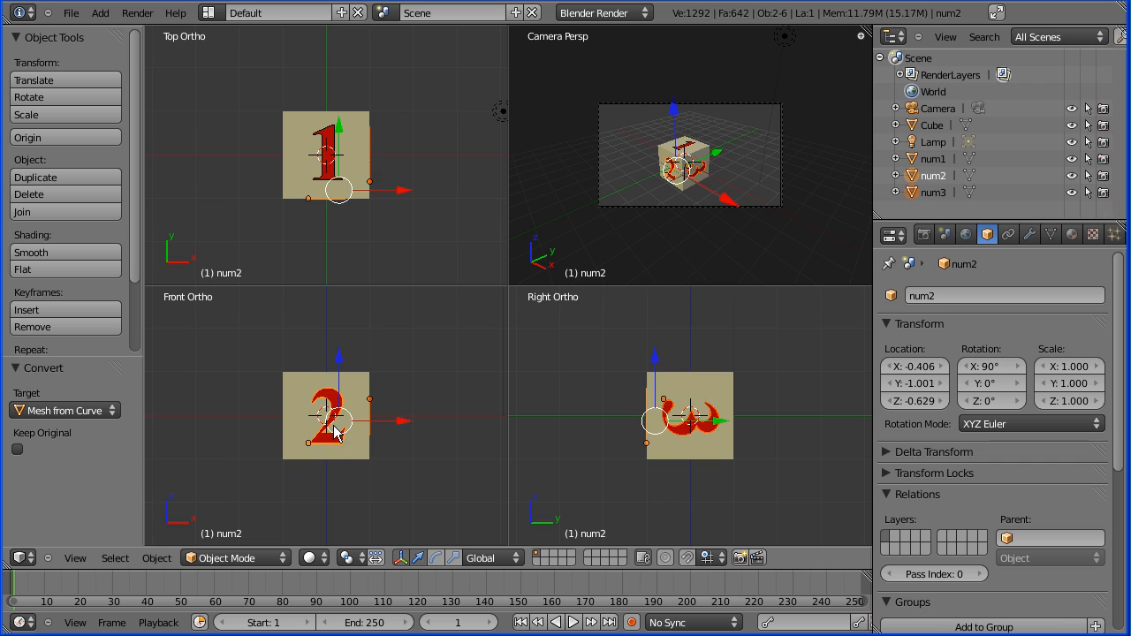
left_click(327, 174)
right_click(328, 175, "shift")
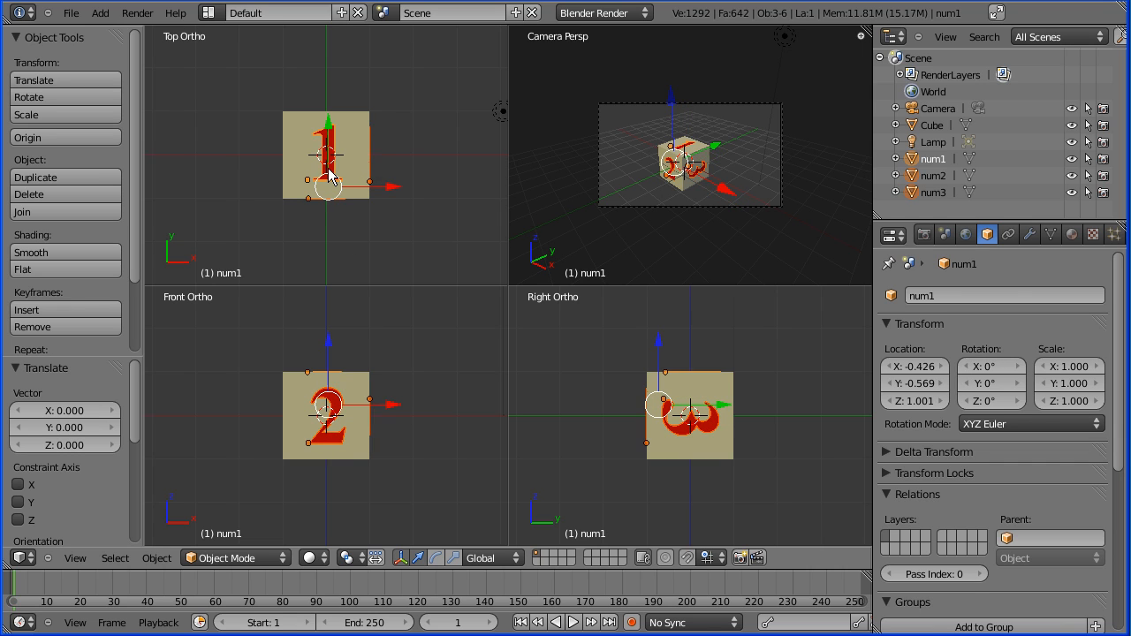
right_click(304, 132, "shift")
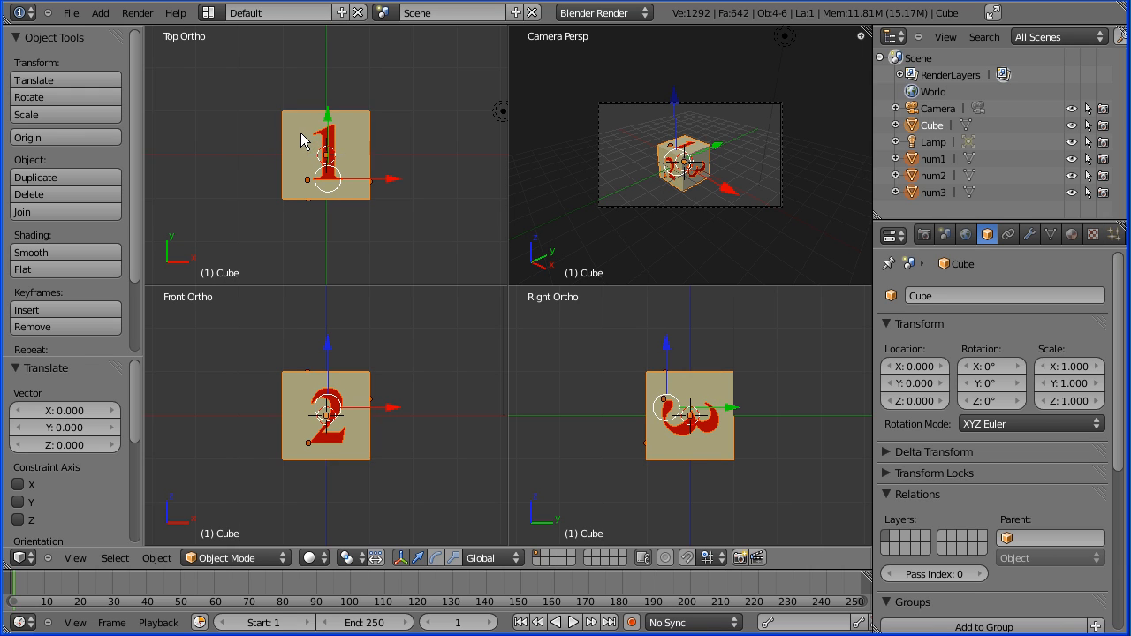
left_click(60, 214)
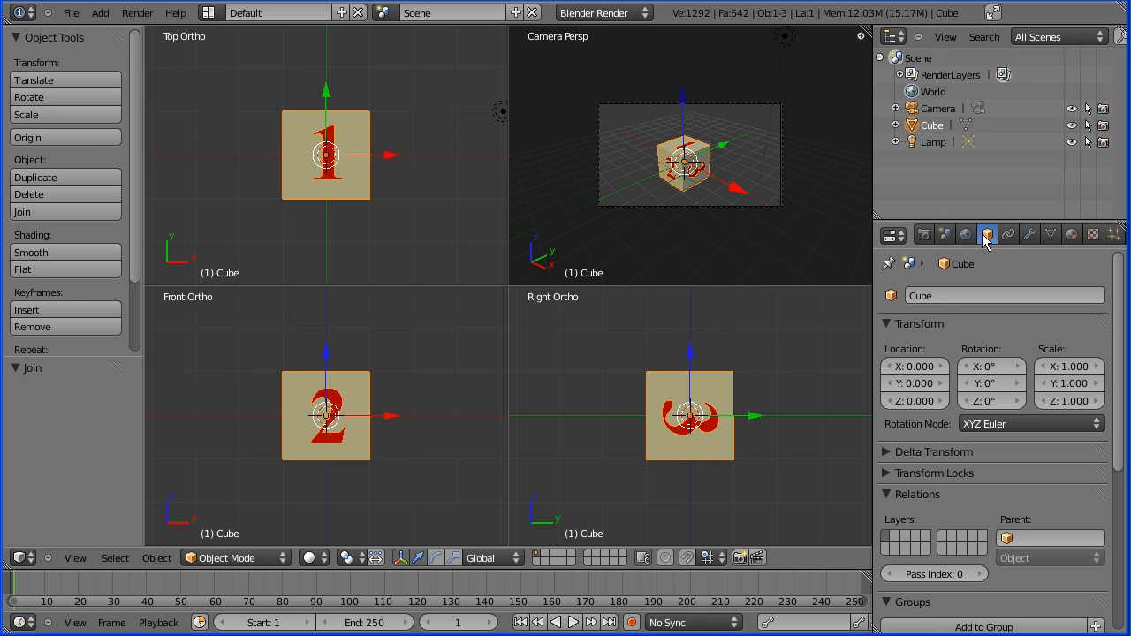
- Rename the joined object as dice and move it slightly along the Y axis to about Y -0.081
left_click(943, 296)
type("dice")
key("Return")
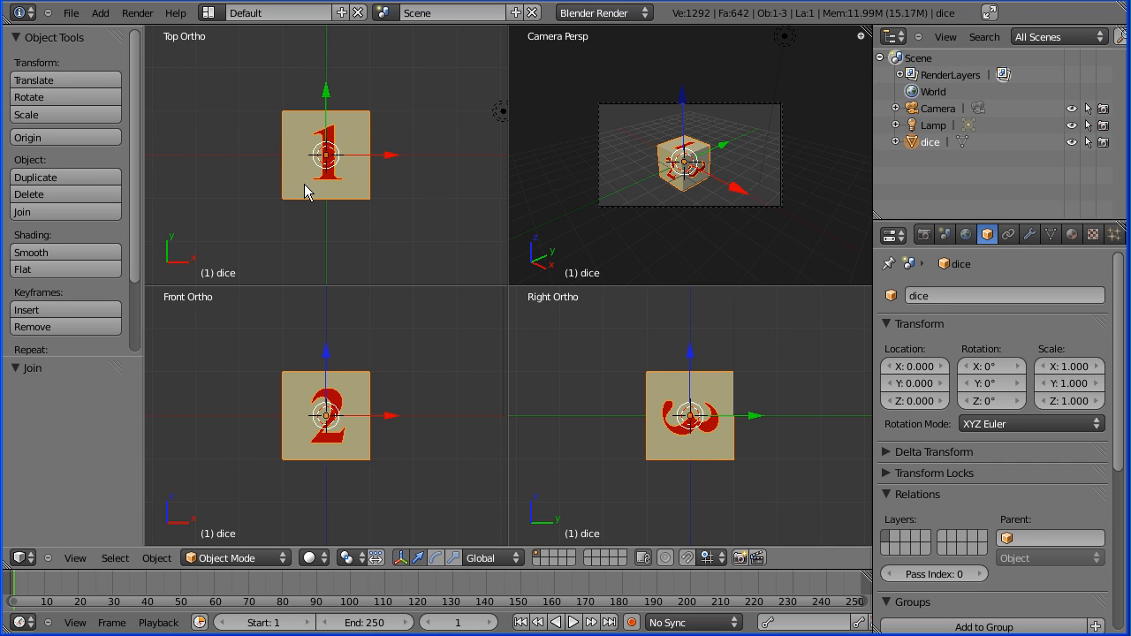
key("g")
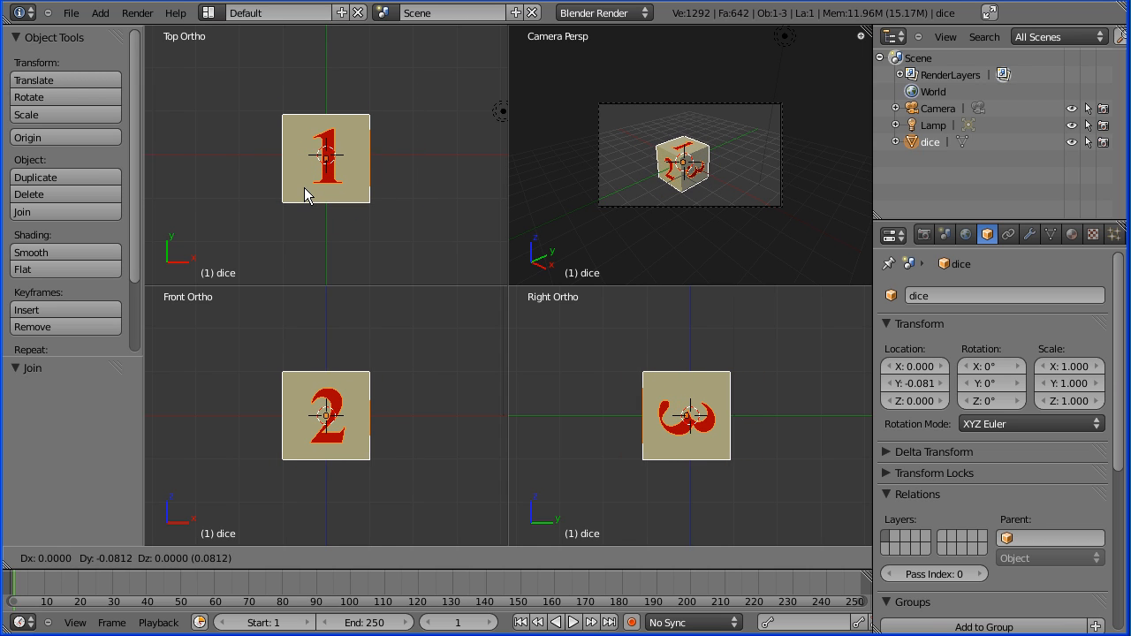
left_click(304, 187)
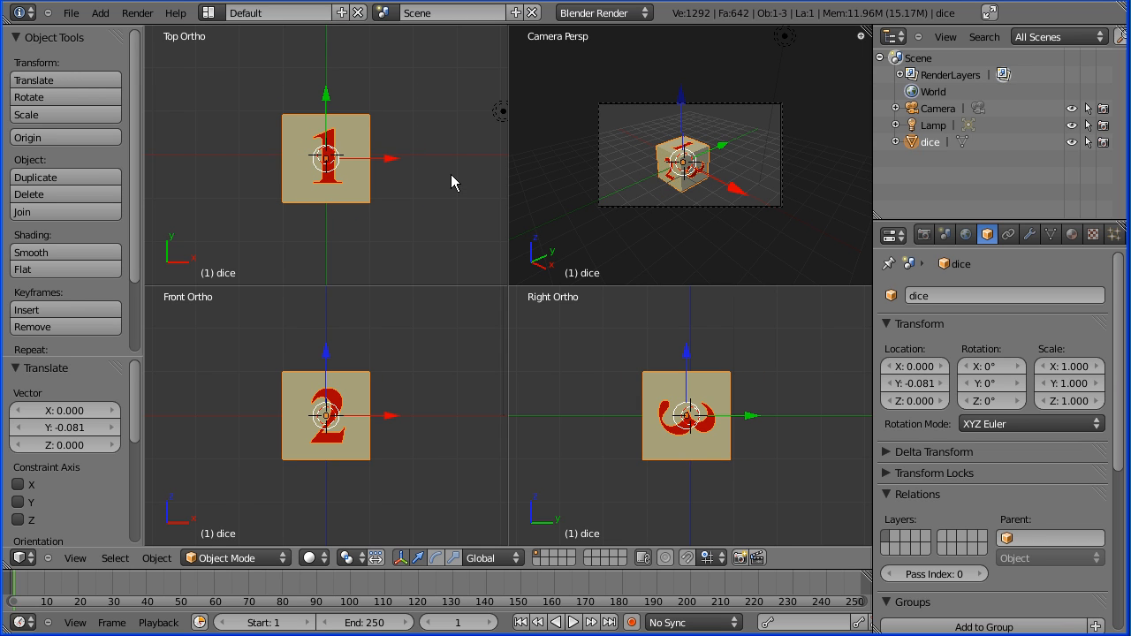